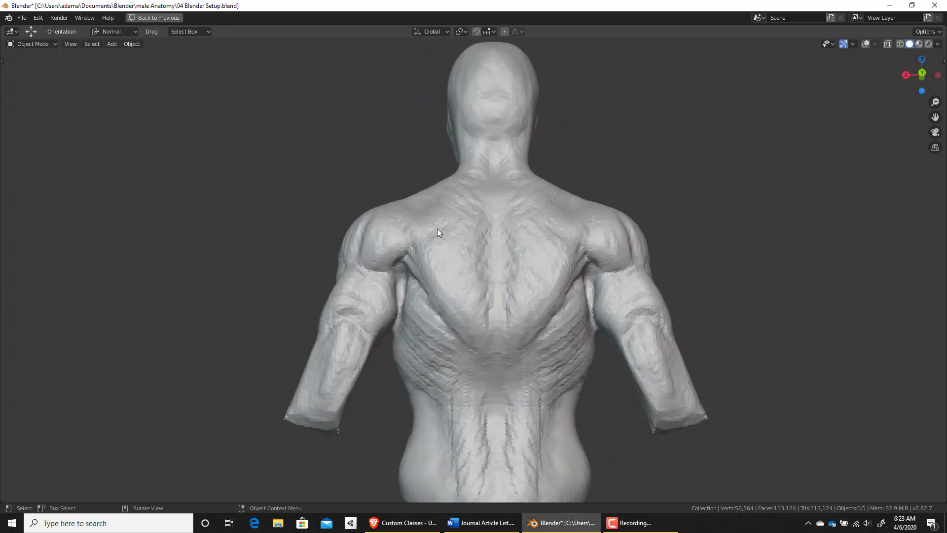
Restore the full Sculpting workspace layout from the maximized 3D viewport
scroll(395, 242, down, 3)
middle_drag(361, 254, 531, 326)
scroll(547, 381, up, 2)
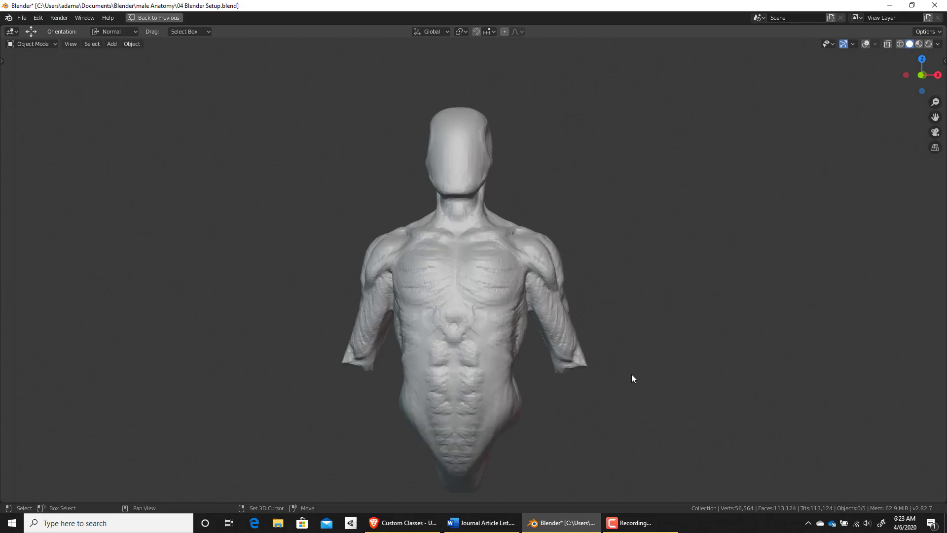
shift+middle_drag(631, 378, 623, 306)
key(ctrl+space)
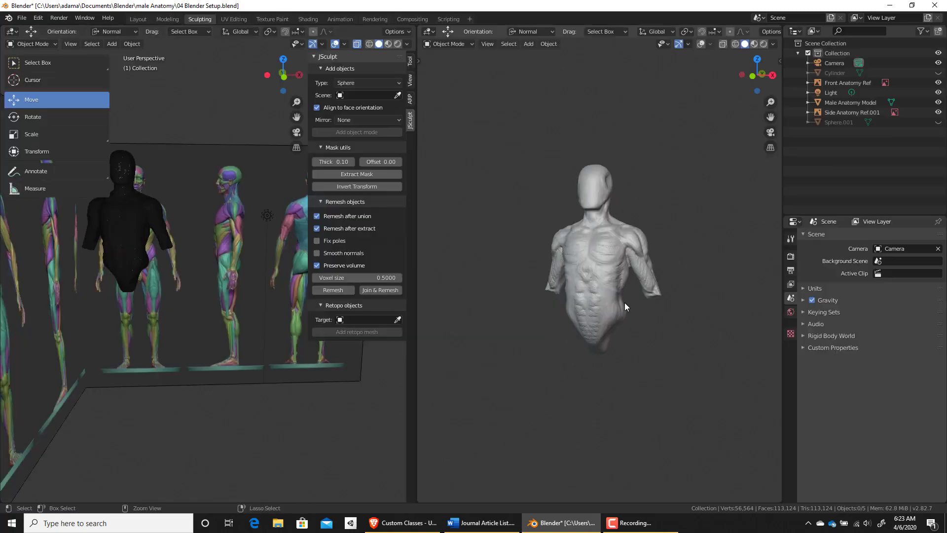
Add a cylinder mesh to the scene
middle_drag(584, 232, 570, 275)
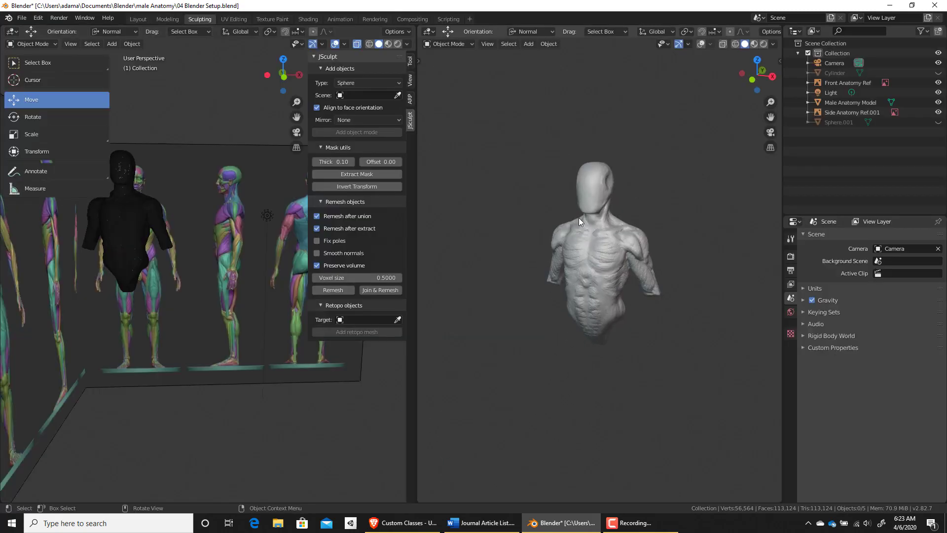
key(shift+a)
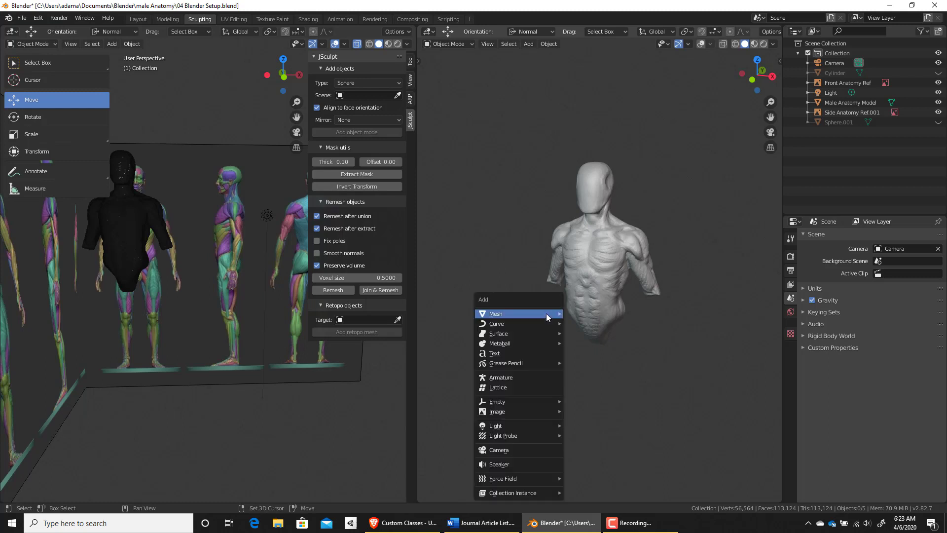
mouse_move(547, 314)
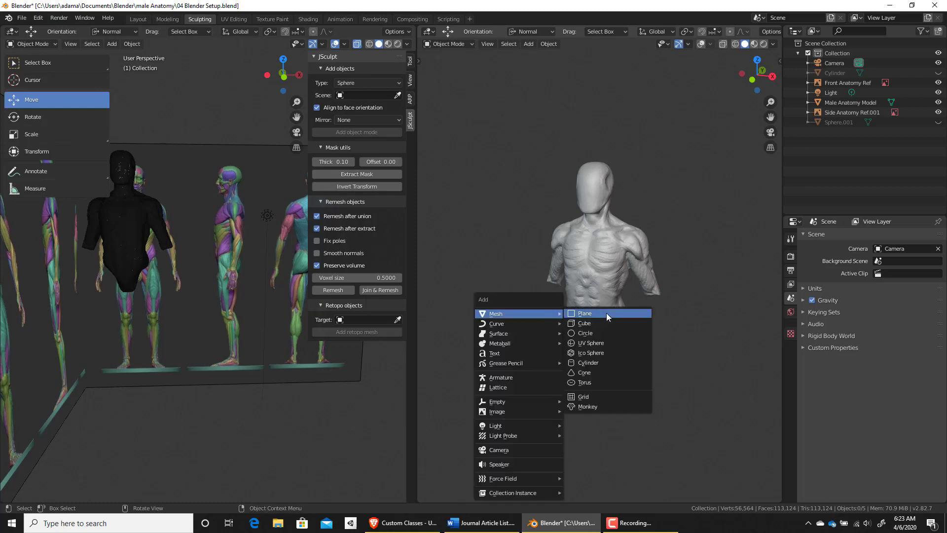
click(606, 364)
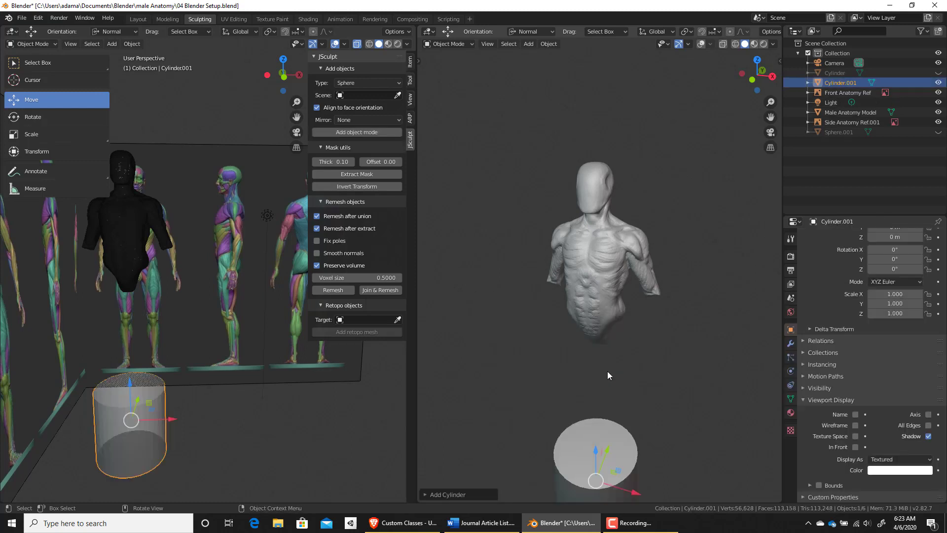
In the front view, hide the toolbar and sidebar and move the cylinder over the figure's forearm, about X 1.17 m and Z 4.46 m
middle_drag(608, 374, 631, 417)
middle_drag(136, 326, 175, 296)
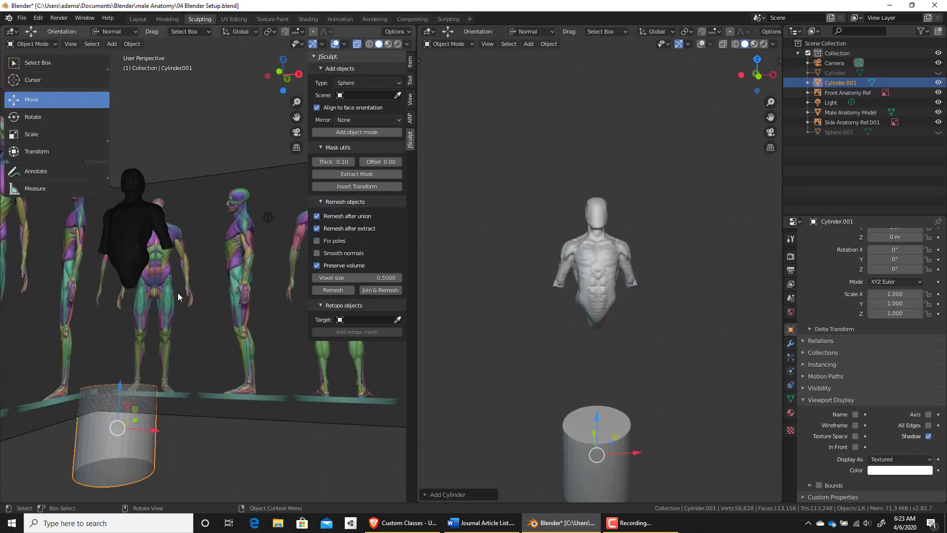
key(KP_1)
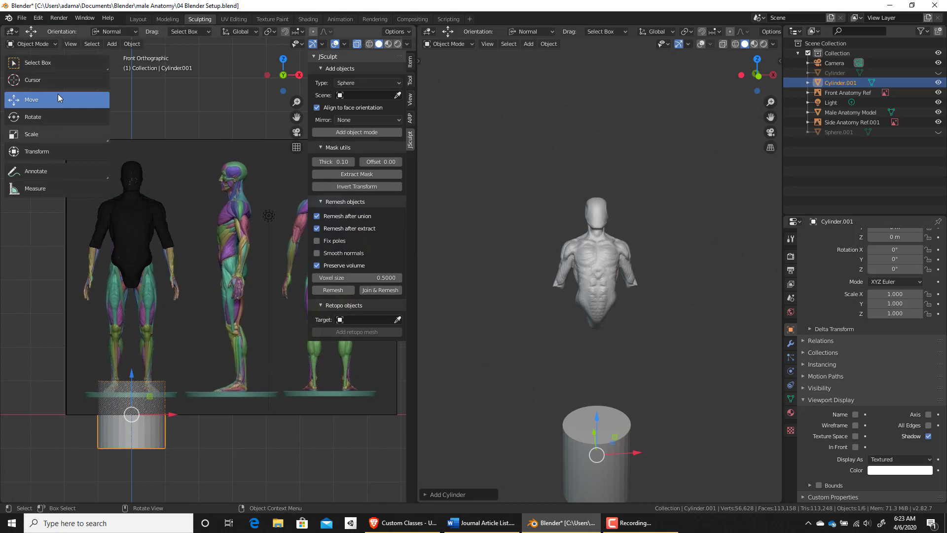
key(t)
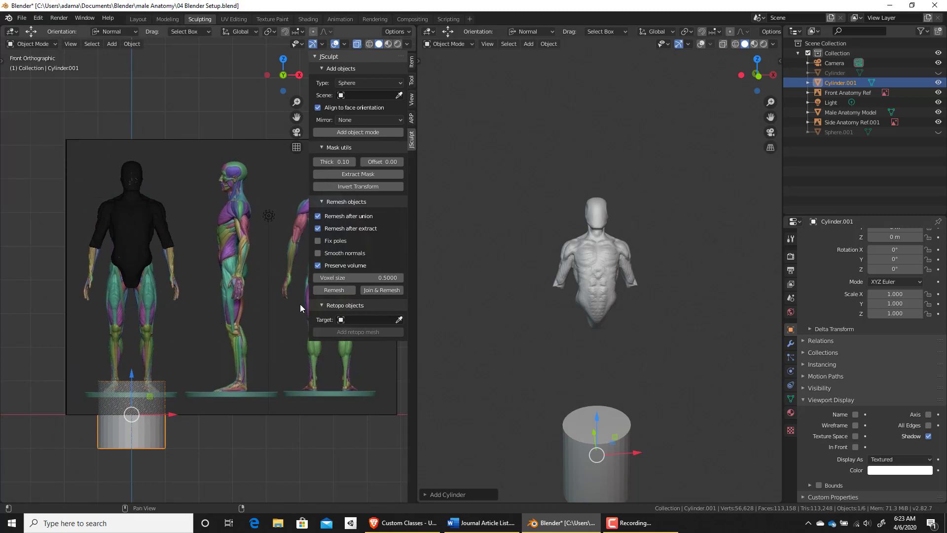
key(n)
key(g)
click(177, 253)
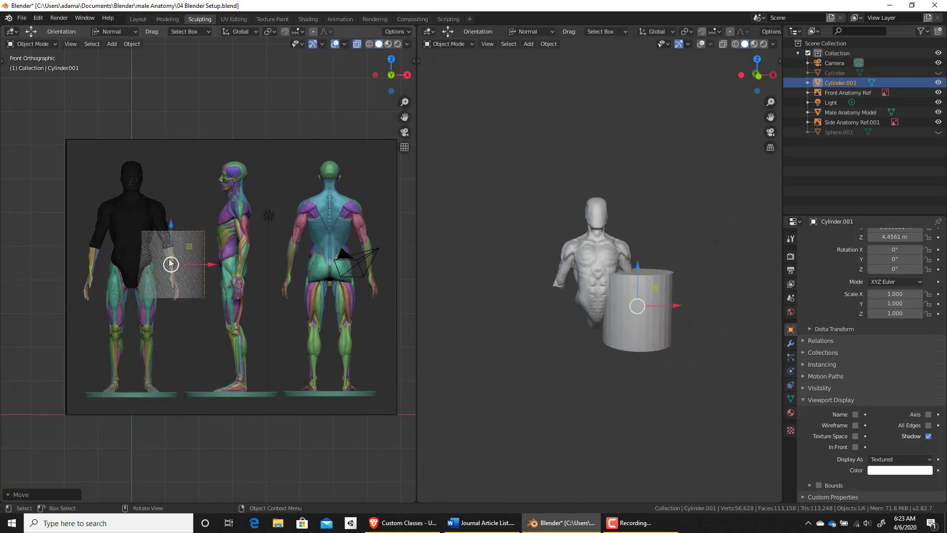
Turn off the wireframe display of the Male Anatomy Model
scroll(163, 247, up, 7)
shift+middle_drag(169, 106, 369, 185)
scroll(291, 308, up, 2)
shift+middle_drag(316, 307, 286, 267)
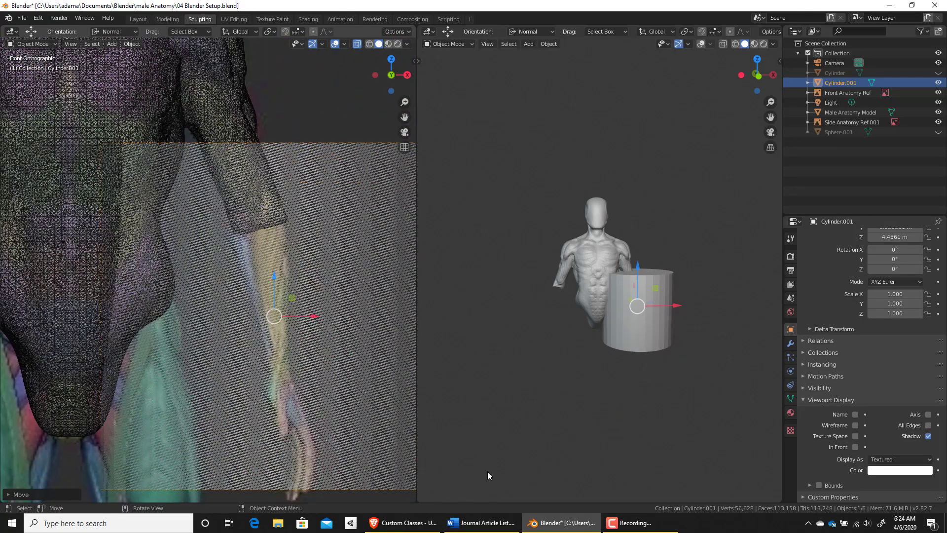
right_click(197, 85)
click(252, 97)
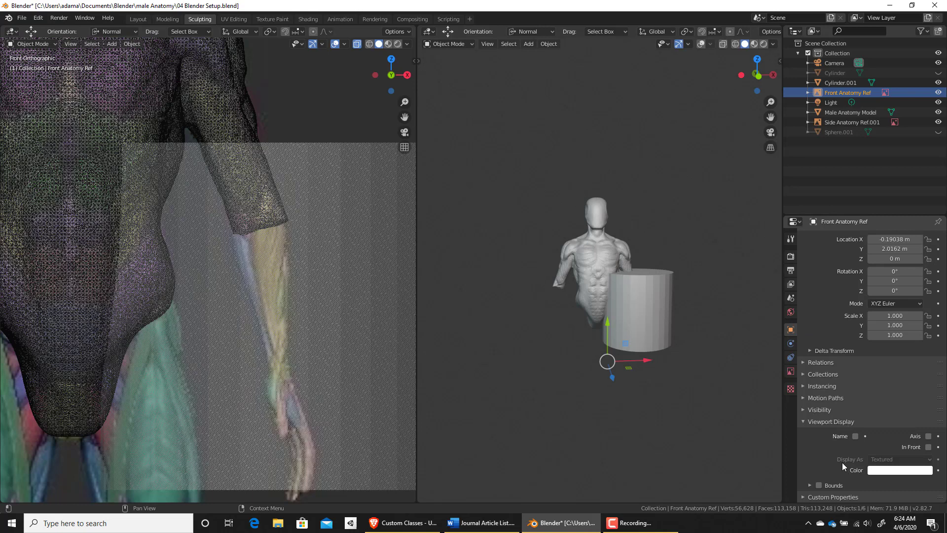
click(227, 125)
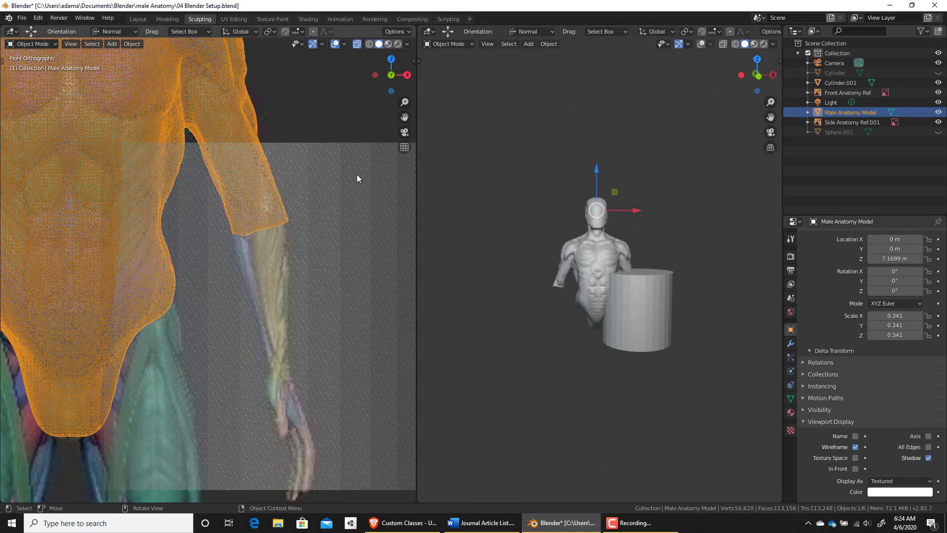
click(855, 446)
Hide the Male Anatomy Model so the front reference image is unobstructed
click(321, 201)
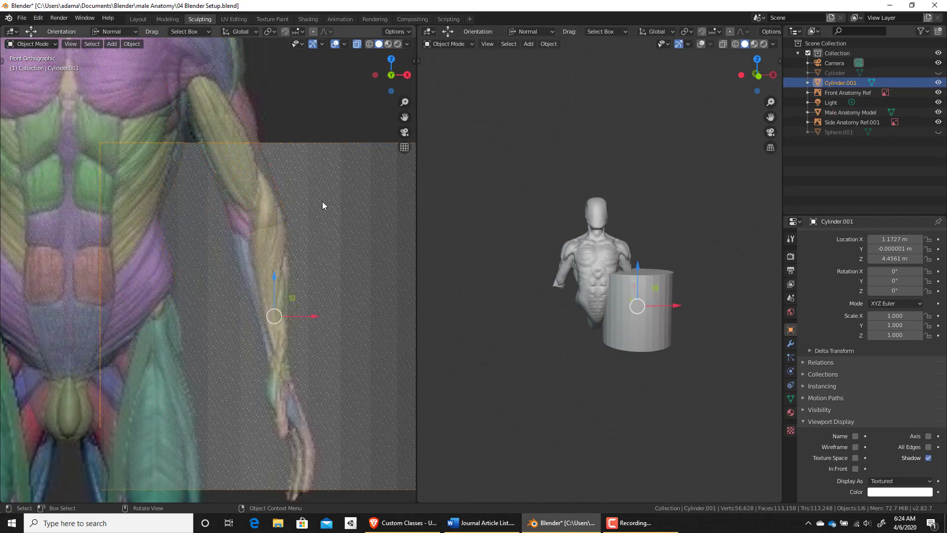
click(848, 93)
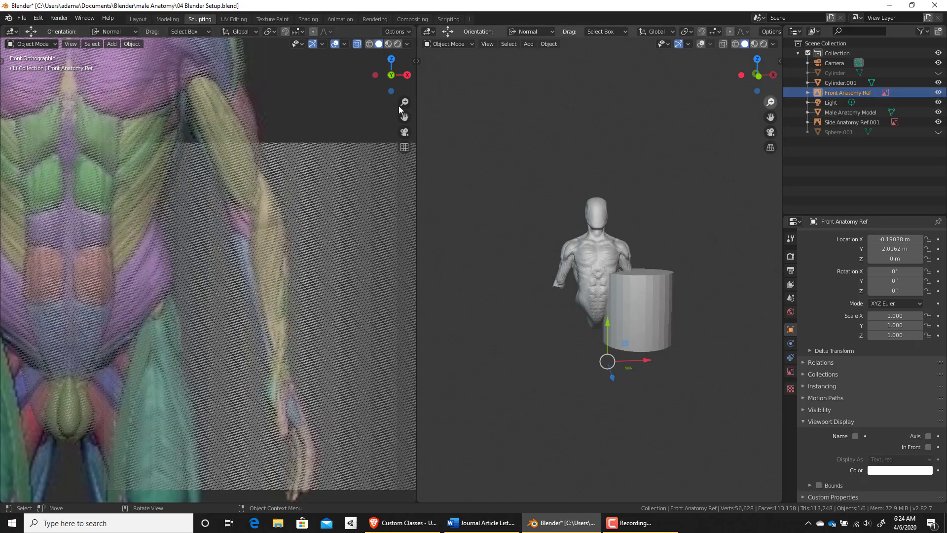
click(137, 136)
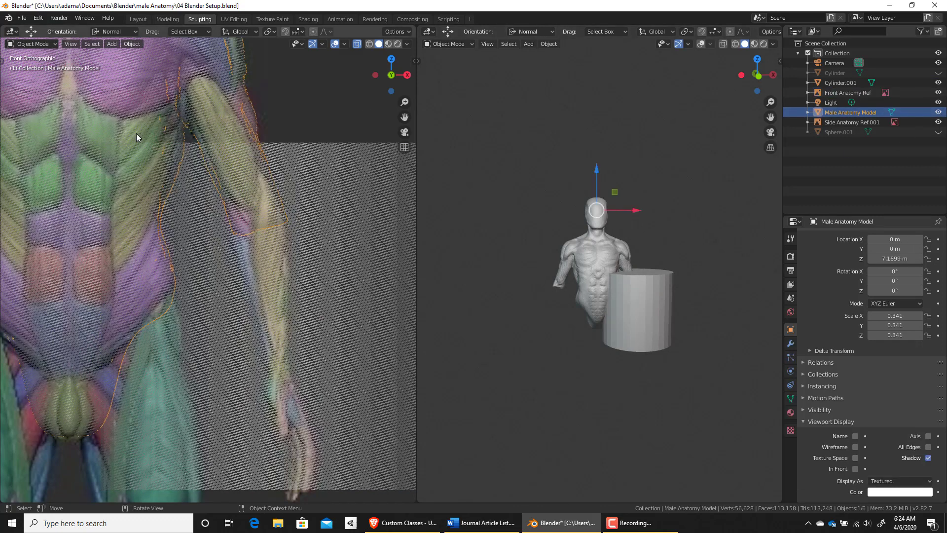
click(938, 112)
click(290, 242)
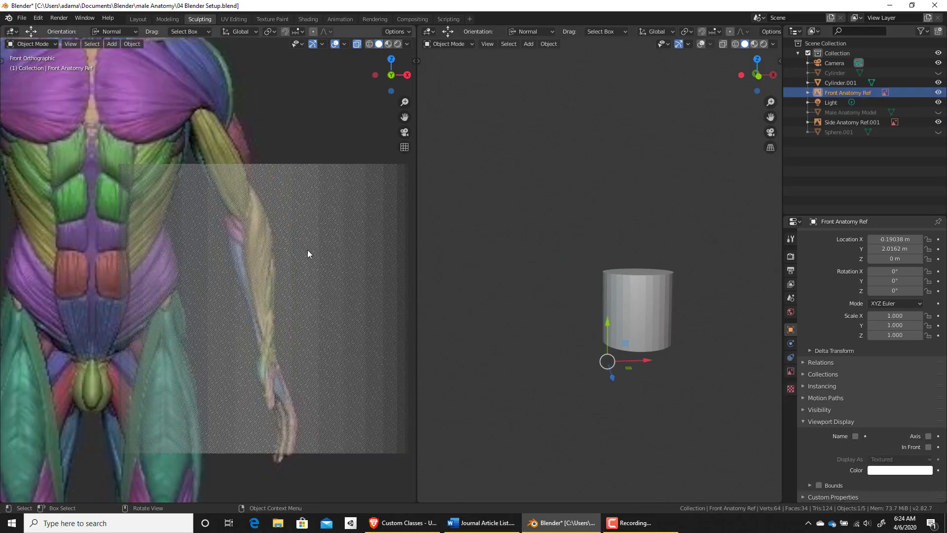
Rotate the cylinder to about -10.3° around Y to follow the forearm's angle in the front view
click(363, 192)
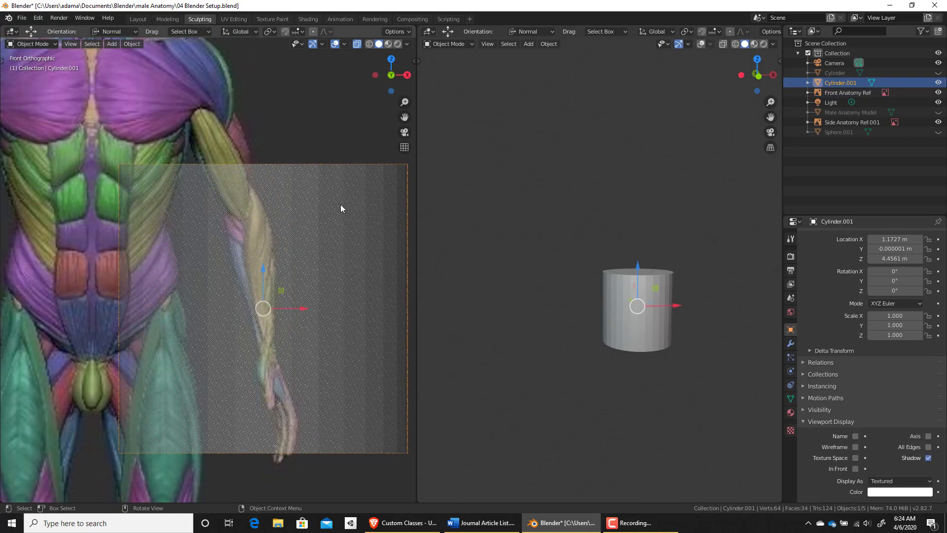
key(r)
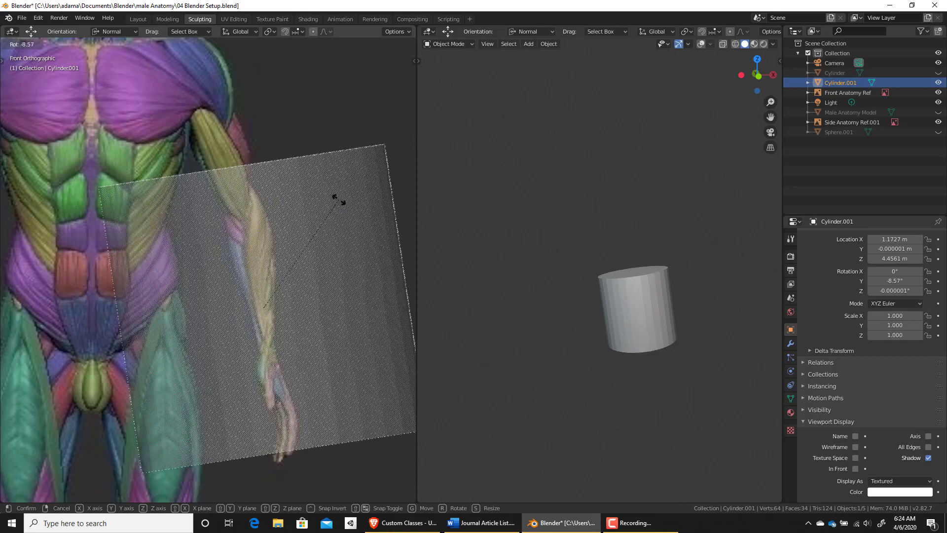
click(337, 197)
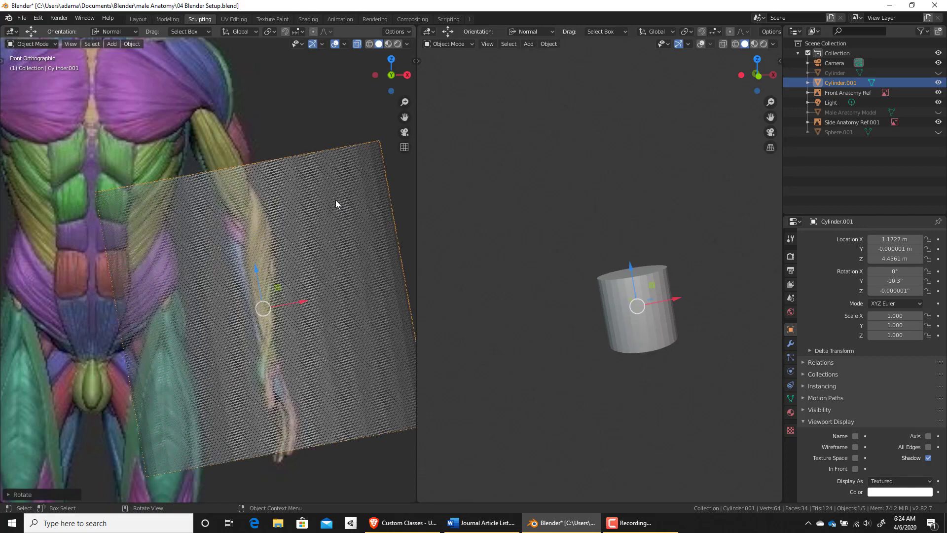
Scale the cylinder uniformly to about 0.277 and move it onto the forearm, about X 1.12 m and Z 4.74 m
key(s)
click(269, 273)
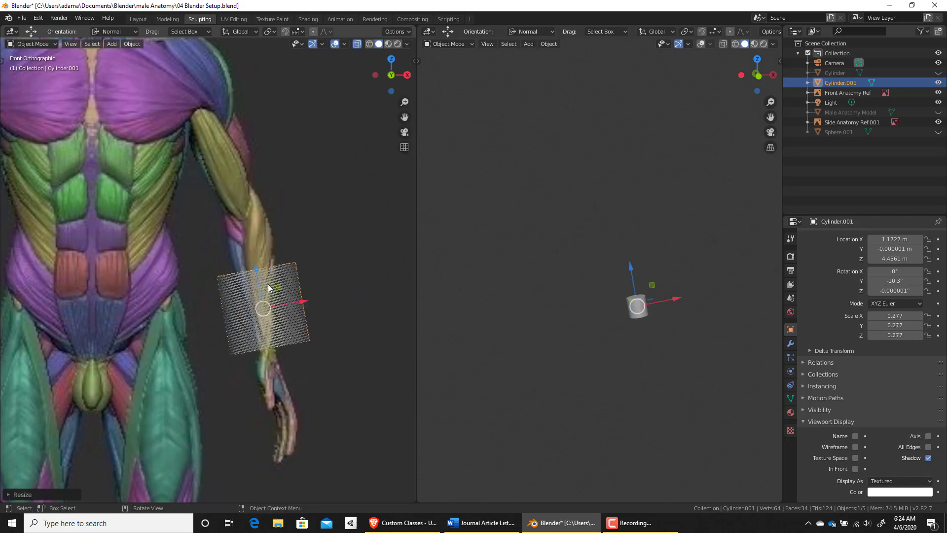
key(g)
click(260, 233)
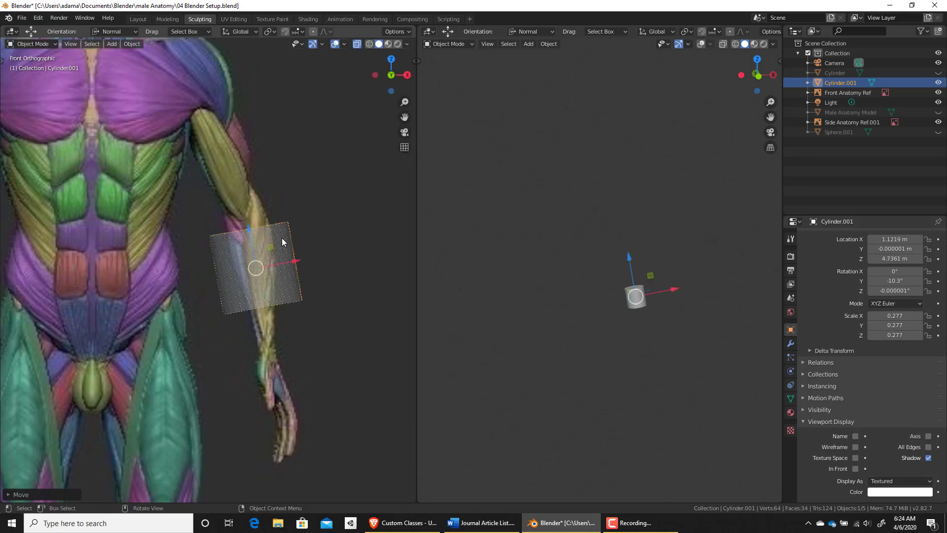
key(s)
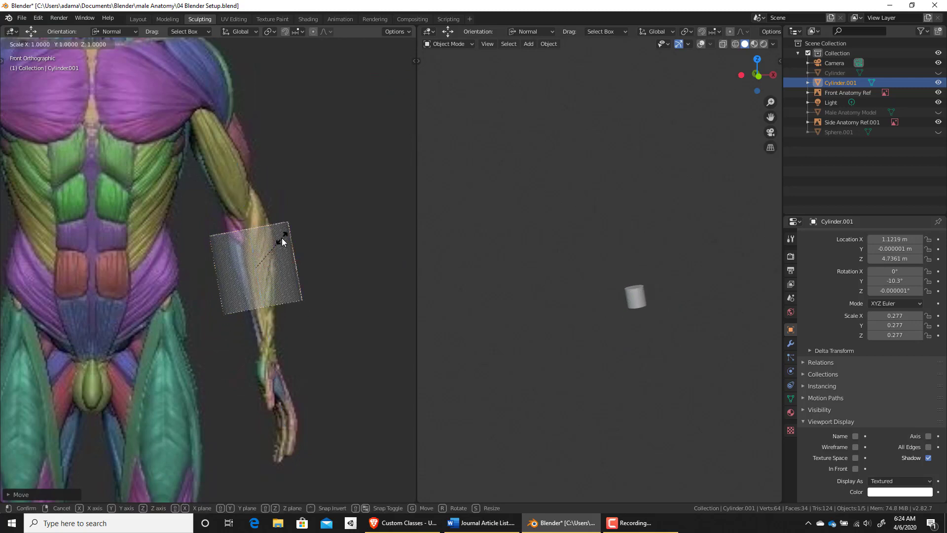
key(x)
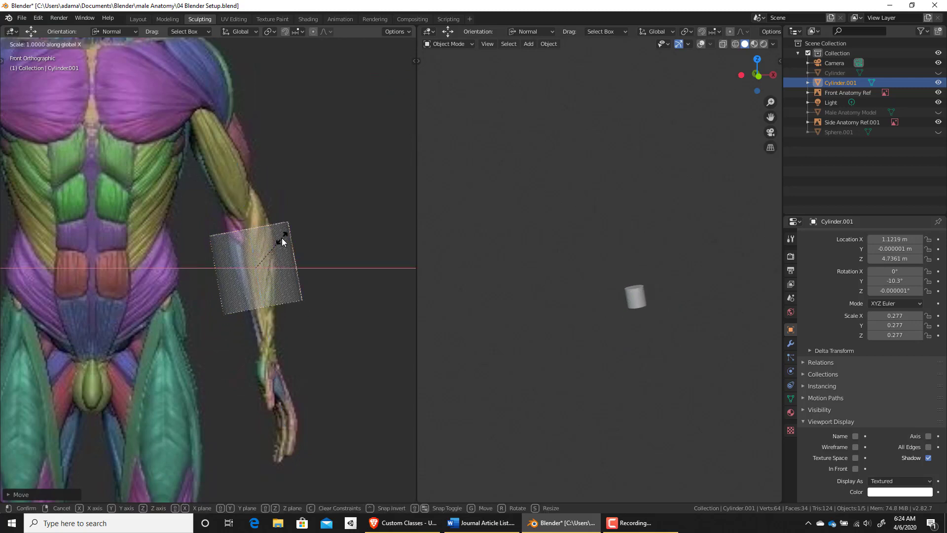
mouse_move(286, 231)
key(Escape)
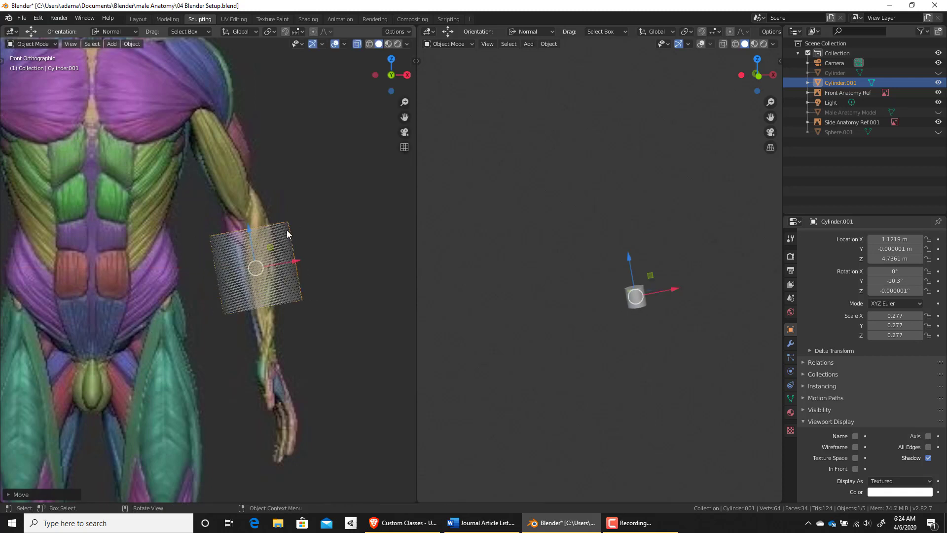
Stretch the cylinder along global Z to a Z scale of about 0.512 so it spans the forearm from elbow to wrist
key(s)
key(z)
mouse_move(283, 180)
click(283, 185)
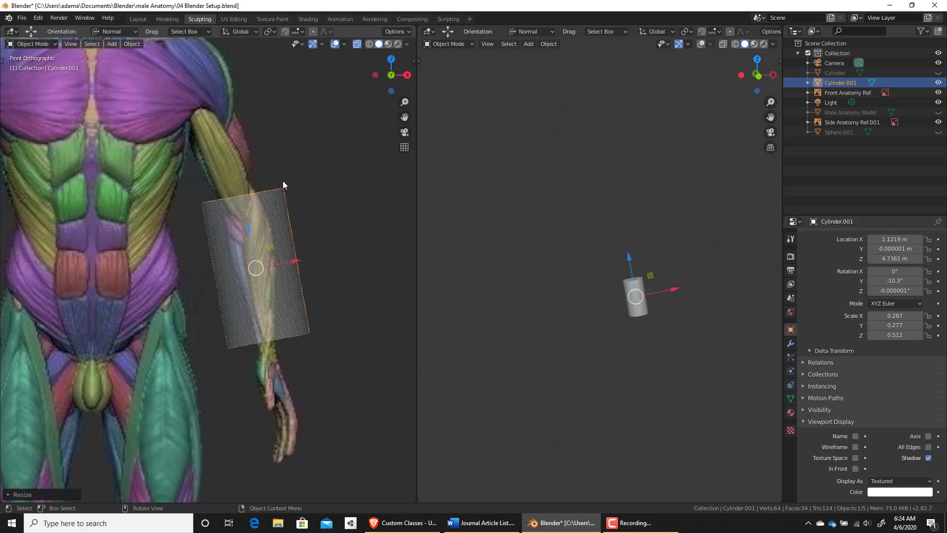
In the right side view, move the cylinder to about Y 0.30 m and tilt it to about -12.1° around X to match the forearm
middle_drag(327, 225, 320, 246)
key(KP_3)
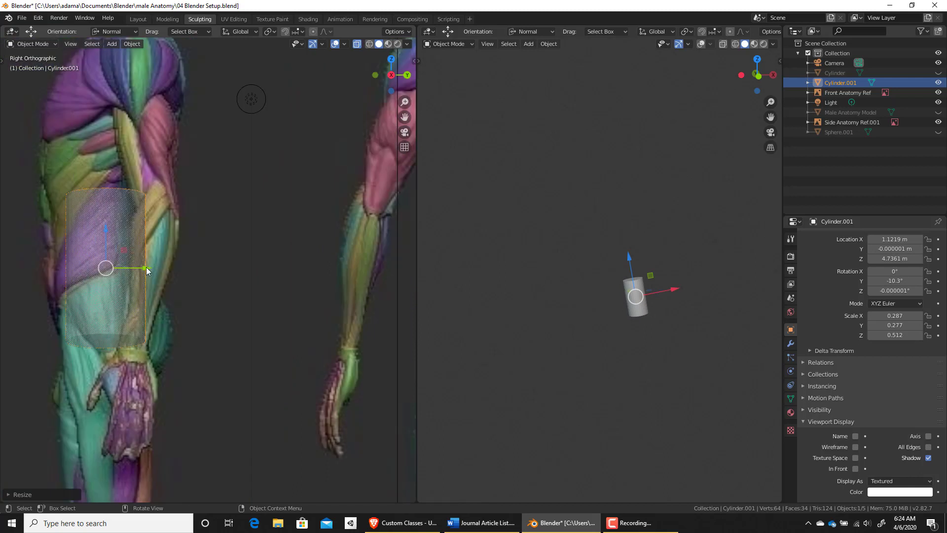
drag(146, 267, 190, 269)
key(r)
click(311, 264)
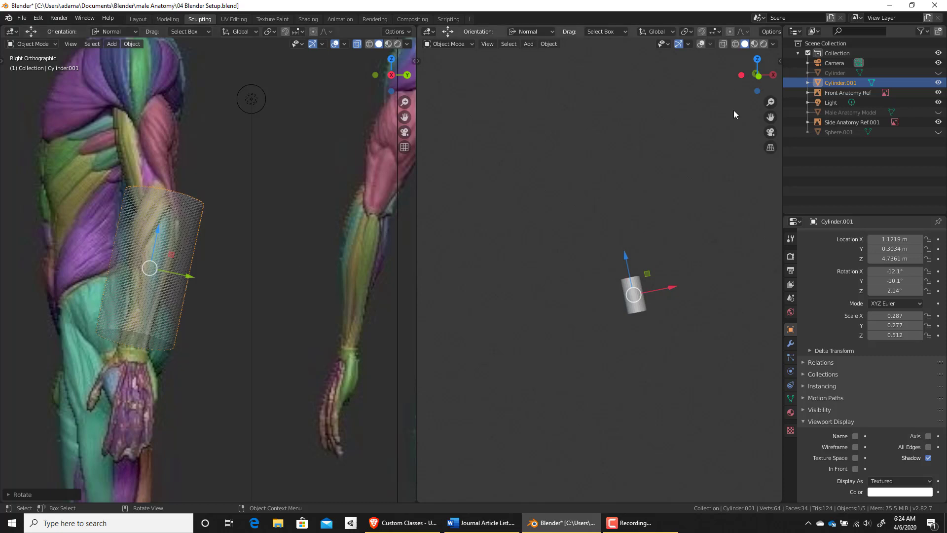
Turn on overlays in the solid-shaded viewport and set both 3D viewports to the front view
click(701, 44)
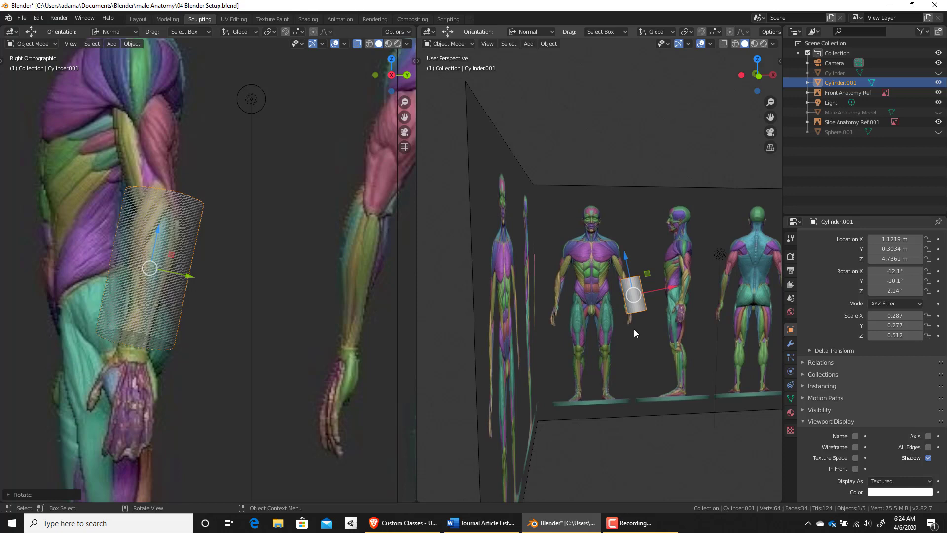
key(KP_1)
scroll(641, 326, up, 4)
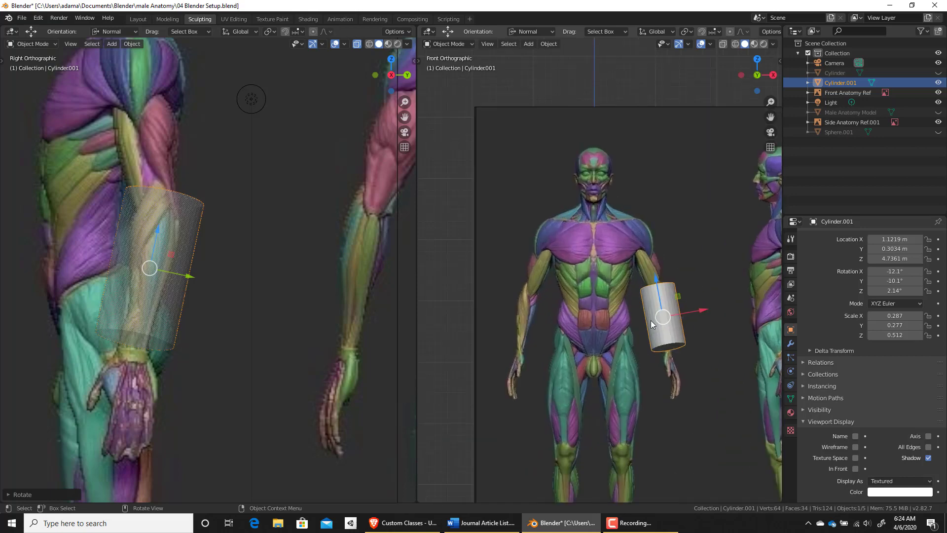
middle_drag(229, 271, 280, 277)
key(KP_1)
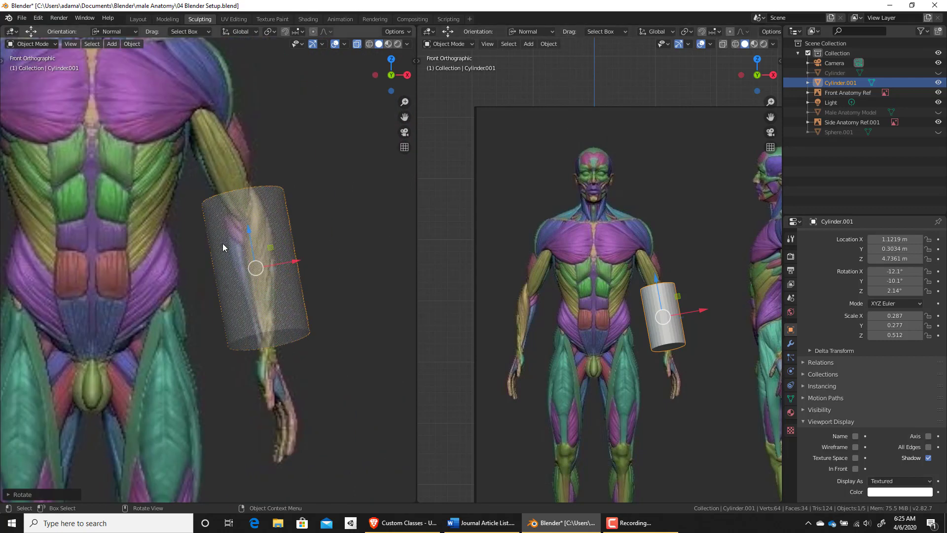
Widen the see-through viewport and remesh the cylinder with JSculpt at a voxel size of 0.5
drag(415, 193, 493, 191)
key(n)
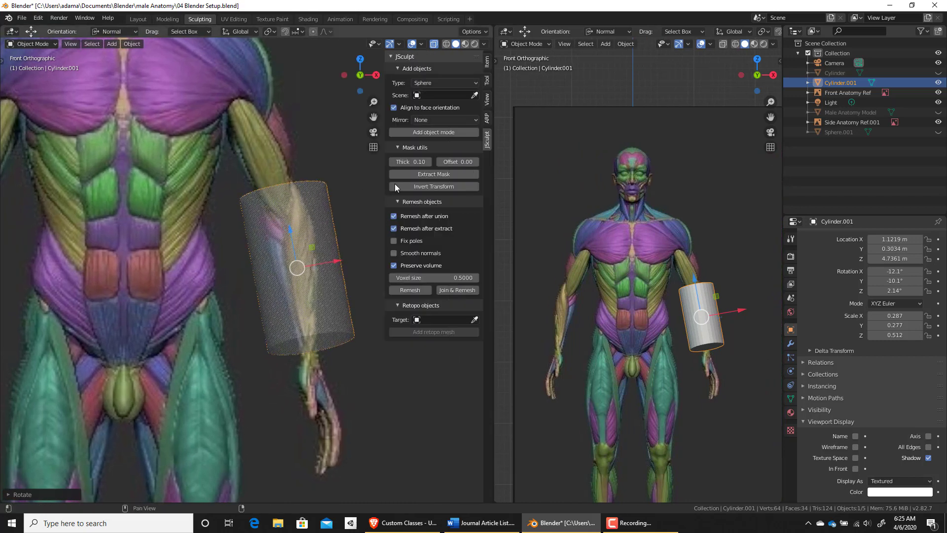
click(410, 290)
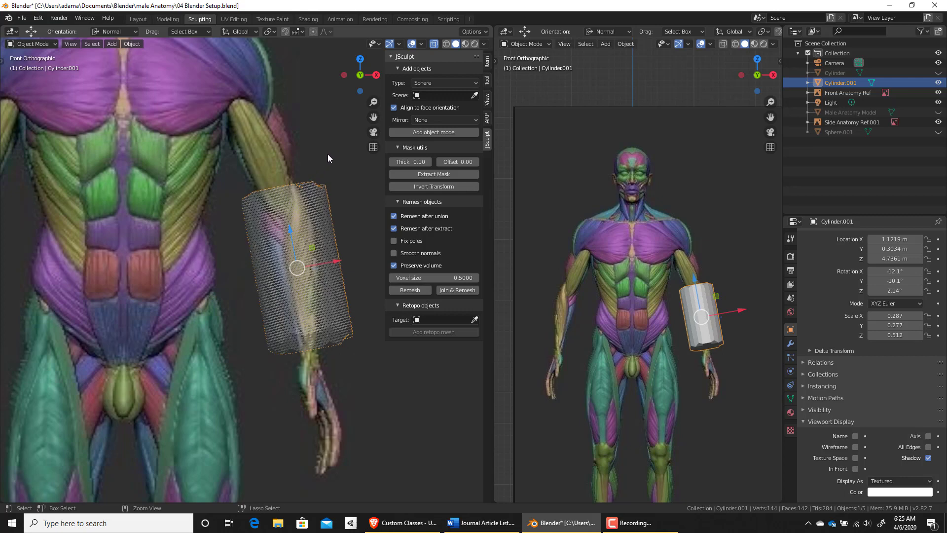
Switch the cylinder to Sculpt Mode and activate the Grab brush
key(ctrl+Tab)
click(342, 212)
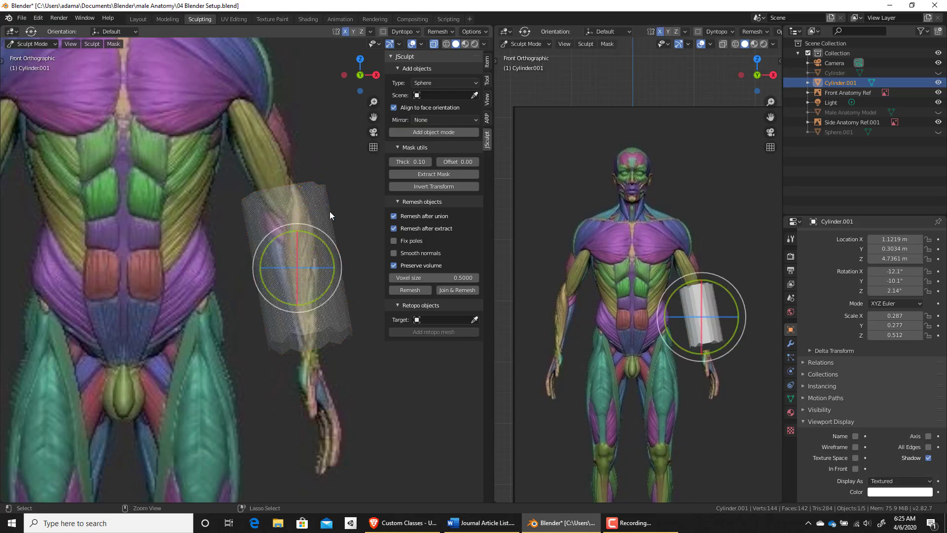
click(279, 330)
click(278, 318)
key(g)
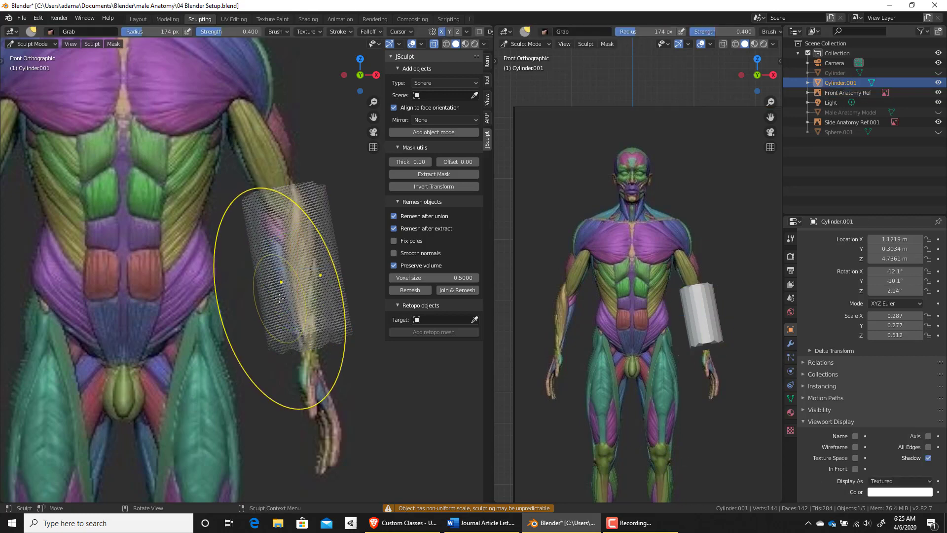
In the front view, taper the cylinder toward the wrist with the Grab brush and pull its upper inner edge in to the forearm outline
key(t)
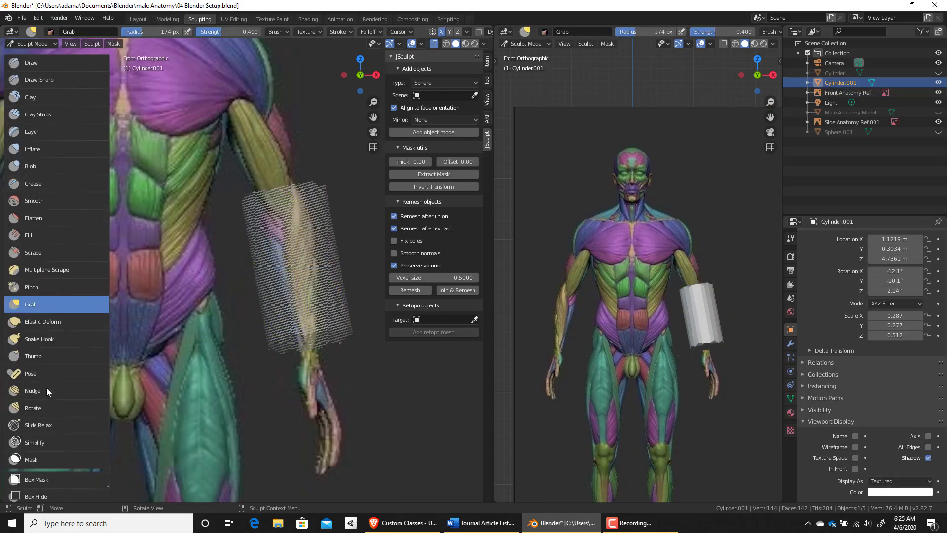
drag(264, 332, 306, 338)
mouse_move(284, 338)
mouse_down()
mouse_move(311, 339)
mouse_move(292, 308)
mouse_move(301, 301)
mouse_up()
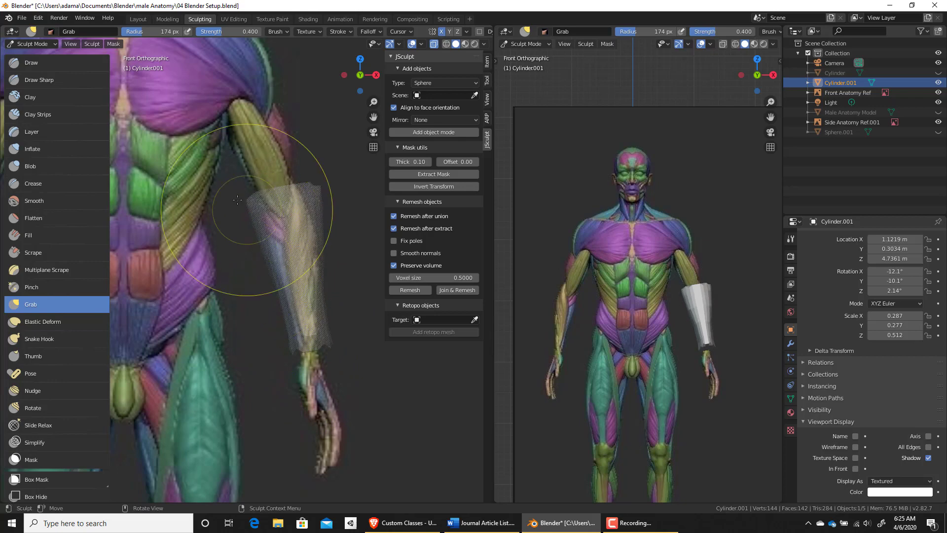
drag(266, 202, 301, 189)
mouse_move(278, 222)
ctrl+middle_down()
mouse_move(278, 237)
mouse_move(279, 195)
ctrl+middle_up()
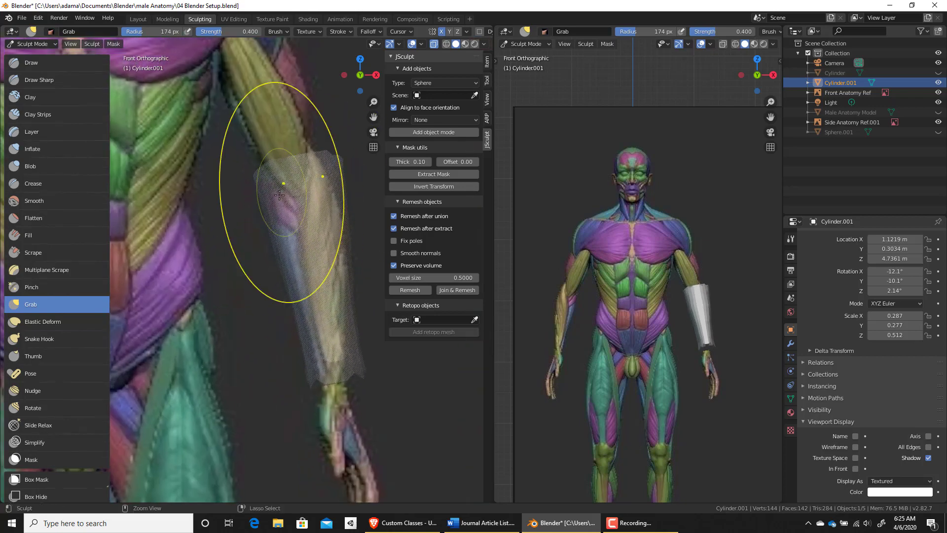
Show the Male Anatomy Model without overlays in the solid viewport and grab the cylinder's upper end down around the elbow
click(937, 112)
middle_drag(751, 369, 614, 317)
click(700, 43)
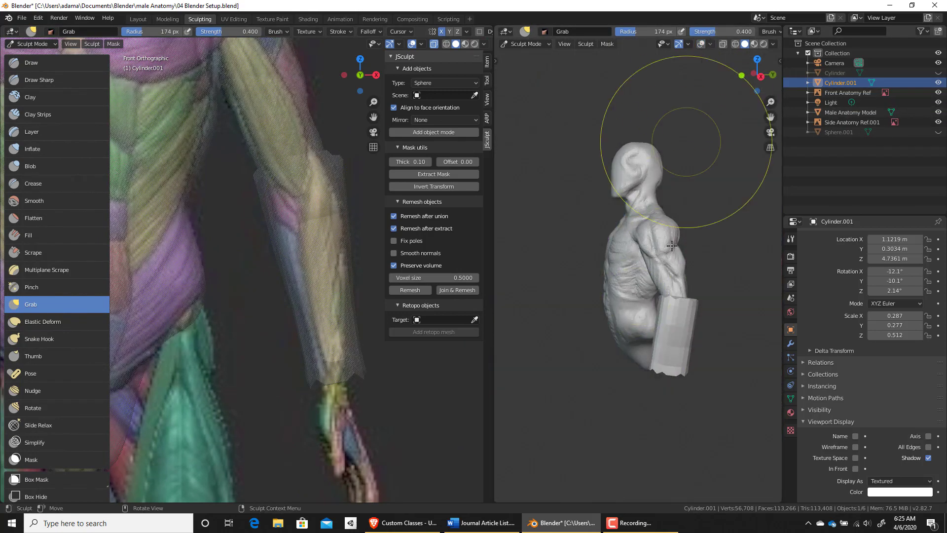
middle_drag(708, 138, 676, 275)
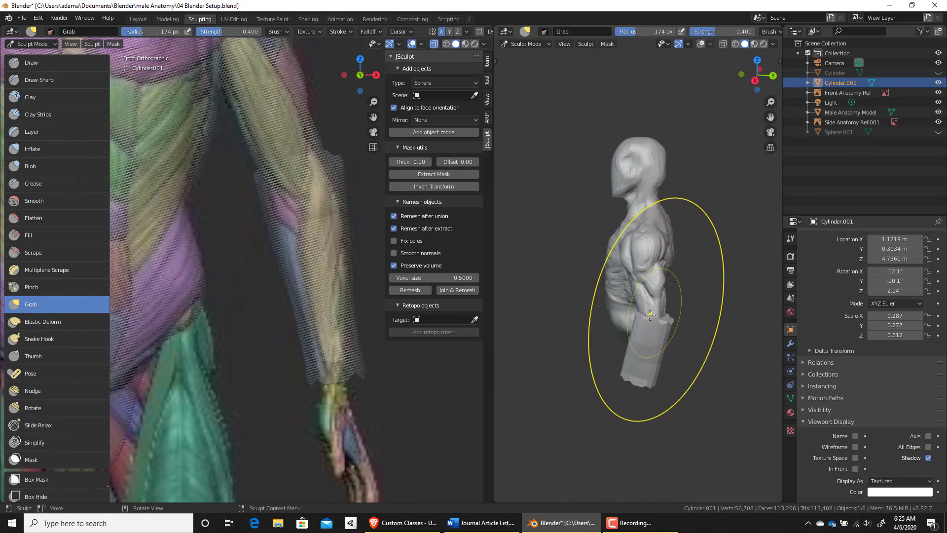
mouse_move(284, 163)
mouse_down()
mouse_move(298, 209)
mouse_move(301, 197)
mouse_up()
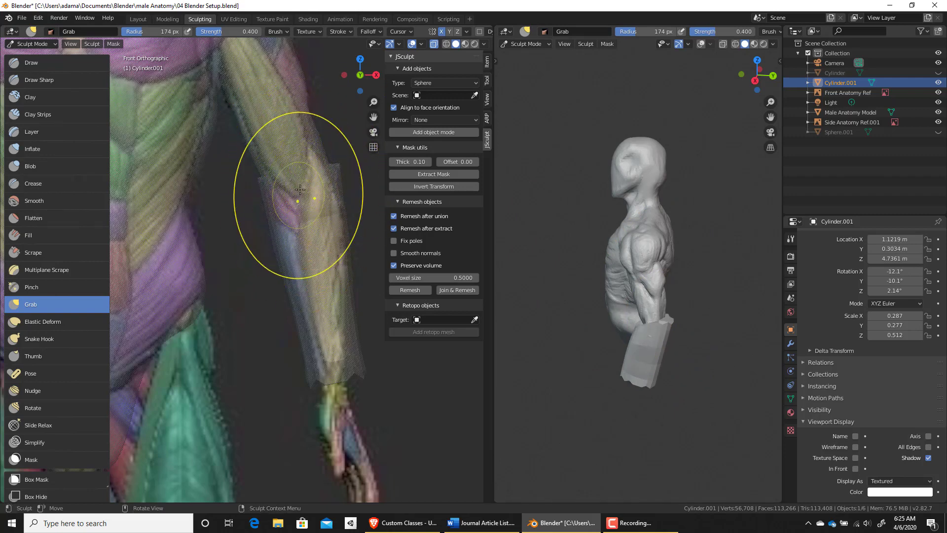
Hide the Male Anatomy Model and, in the right side view, grab the cylinder's edges in to match the side forearm reference
middle_drag(349, 248, 285, 275)
key(KP_3)
ctrl+middle_drag(294, 227, 376, 283)
mouse_move(377, 283)
mouse_down()
mouse_move(332, 249)
mouse_move(271, 239)
mouse_move(250, 295)
mouse_move(266, 291)
mouse_up()
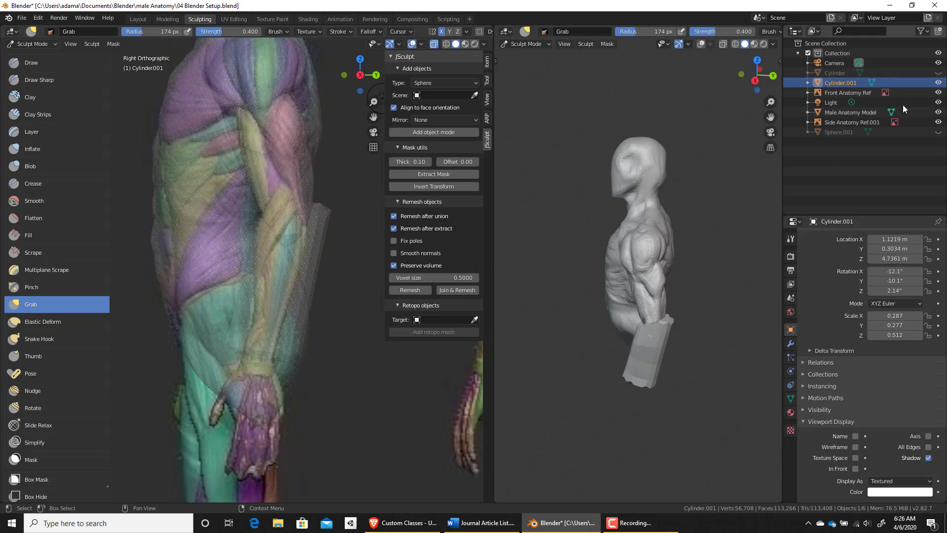
click(939, 112)
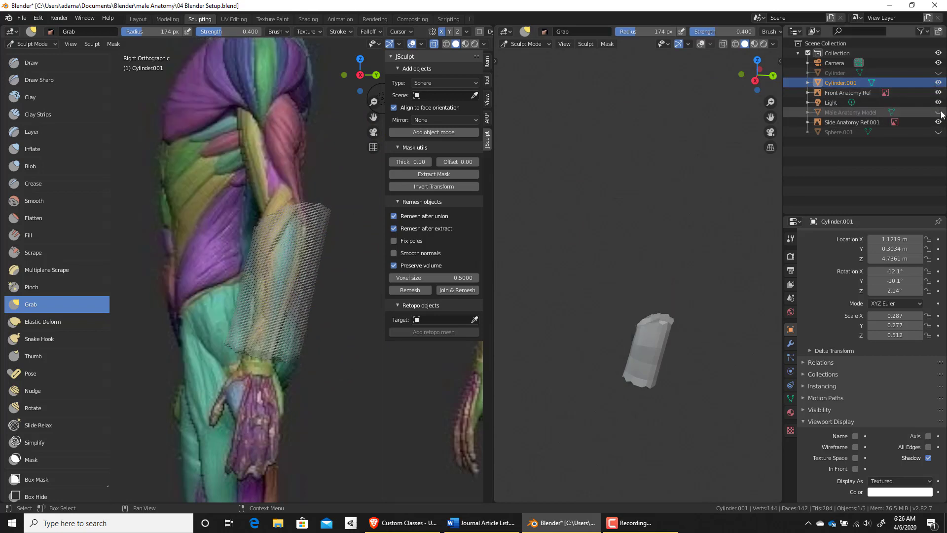
drag(332, 225, 306, 223)
drag(314, 310, 297, 312)
mouse_move(300, 357)
mouse_down()
mouse_move(245, 349)
mouse_move(251, 314)
mouse_up()
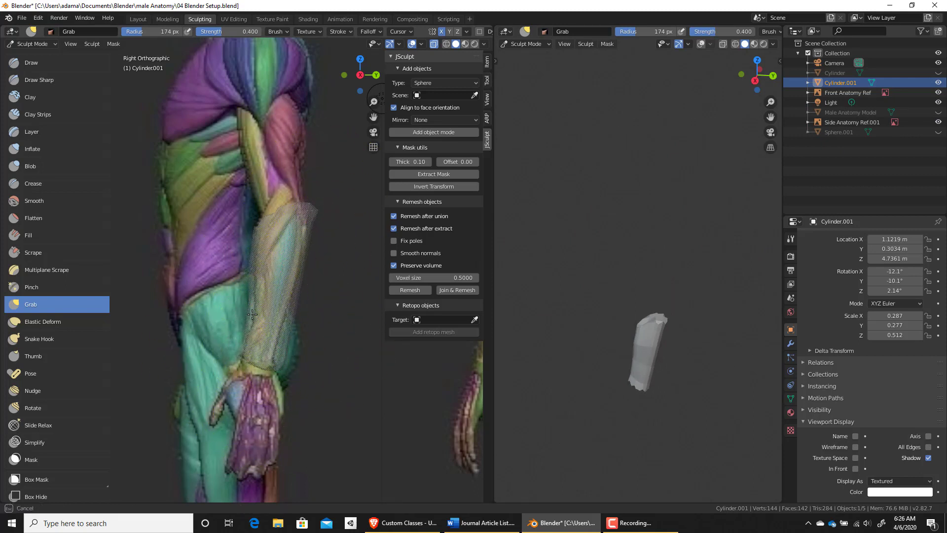
Reduce the Grab brush radius to 133 px and refine the wrist, front edge and elbow corner of the cylinder against the side reference
key(f)
click(318, 310)
mouse_move(254, 317)
mouse_down()
mouse_move(248, 354)
mouse_move(237, 355)
mouse_up()
drag(252, 240, 246, 235)
drag(321, 208, 314, 213)
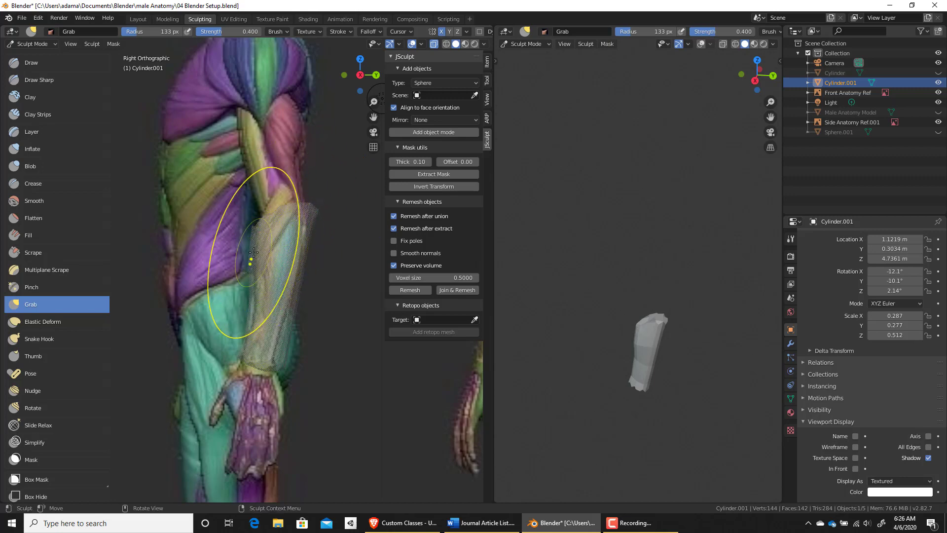
In the front view, nudge the cylinder's upper inner corner outward to follow the forearm outline near the elbow
key(KP_1)
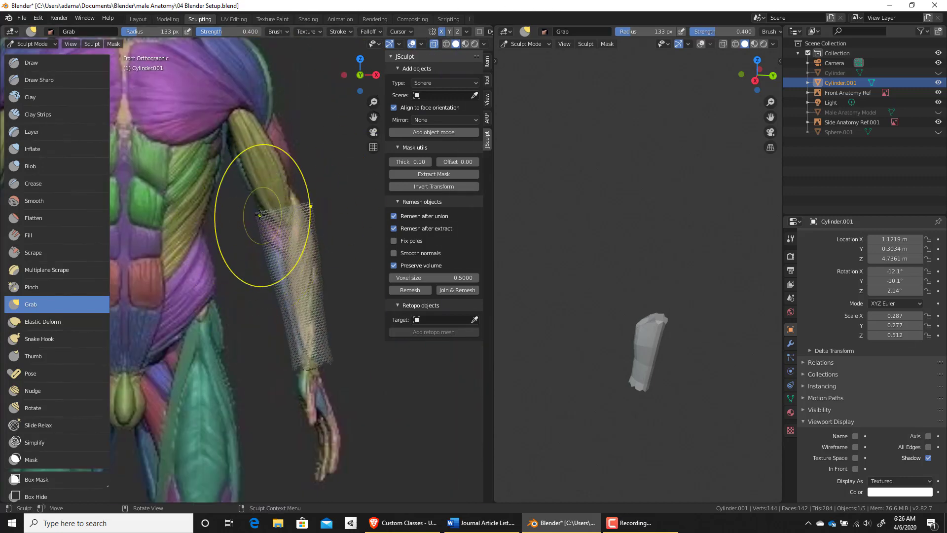
drag(260, 216, 252, 221)
click(263, 239)
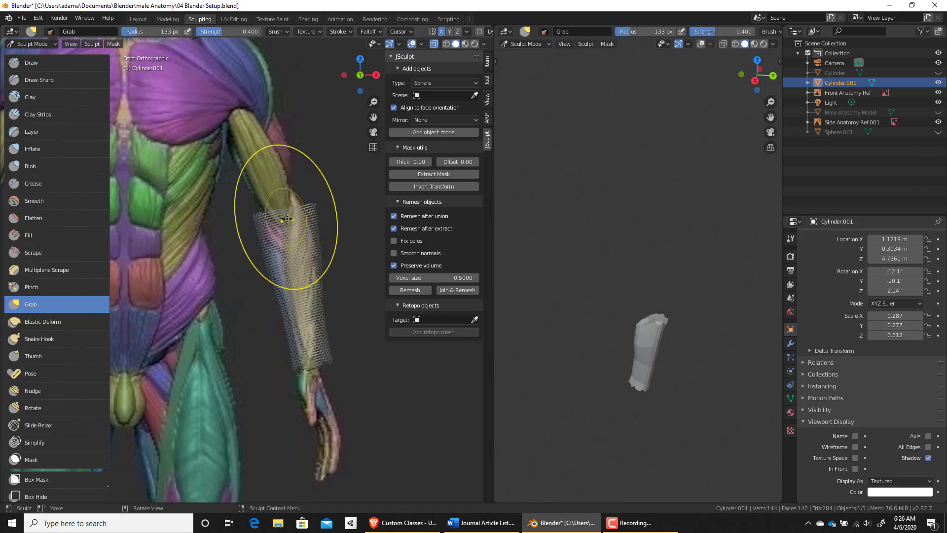
Show the Male Anatomy Model again and check how the forearm cylinder fits the upper arm
middle_drag(630, 302, 693, 326)
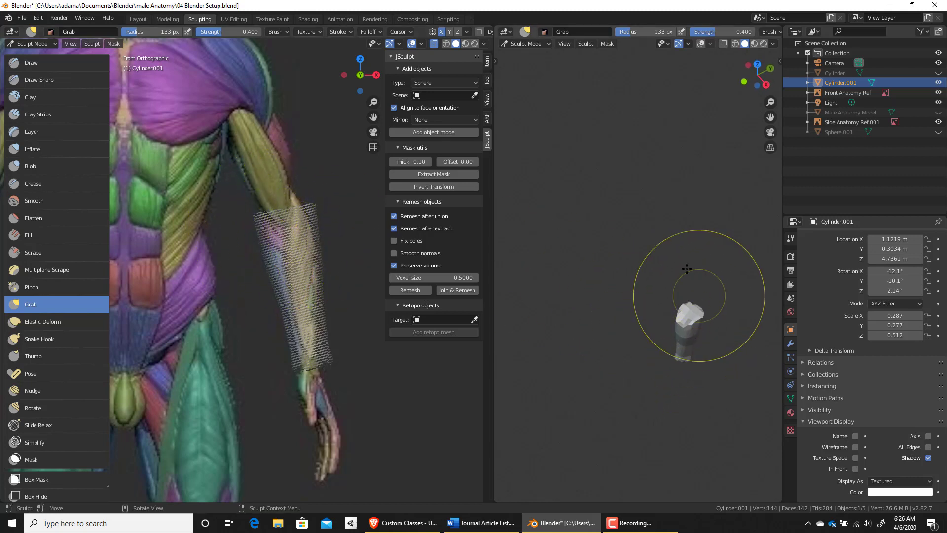
click(939, 93)
click(940, 94)
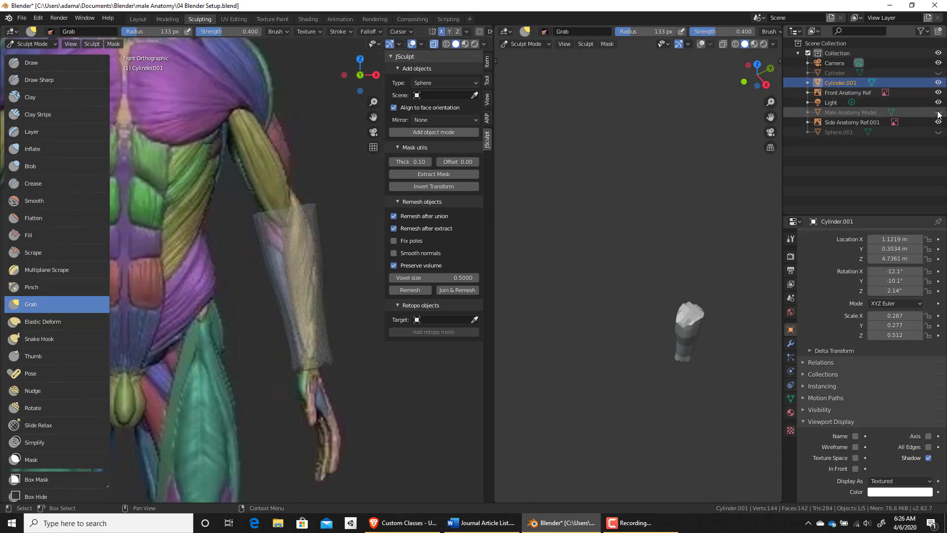
click(938, 112)
mouse_move(636, 271)
middle_down()
mouse_move(666, 239)
mouse_move(721, 238)
mouse_move(661, 217)
mouse_move(676, 237)
mouse_move(661, 232)
middle_up()
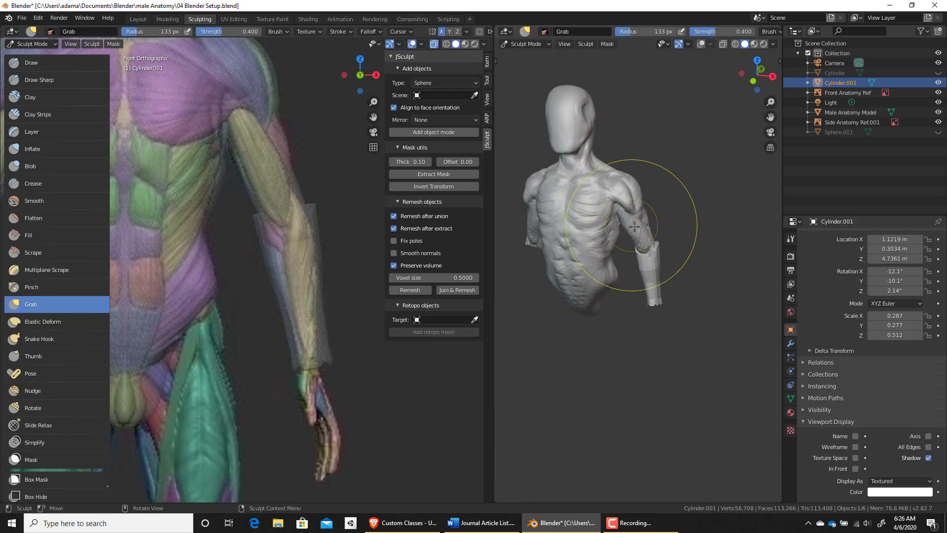
Return the forearm cylinder to Object Mode and add an X-axis Mirror modifier with Male Anatomy Model as the mirror object
key(ctrl+Tab)
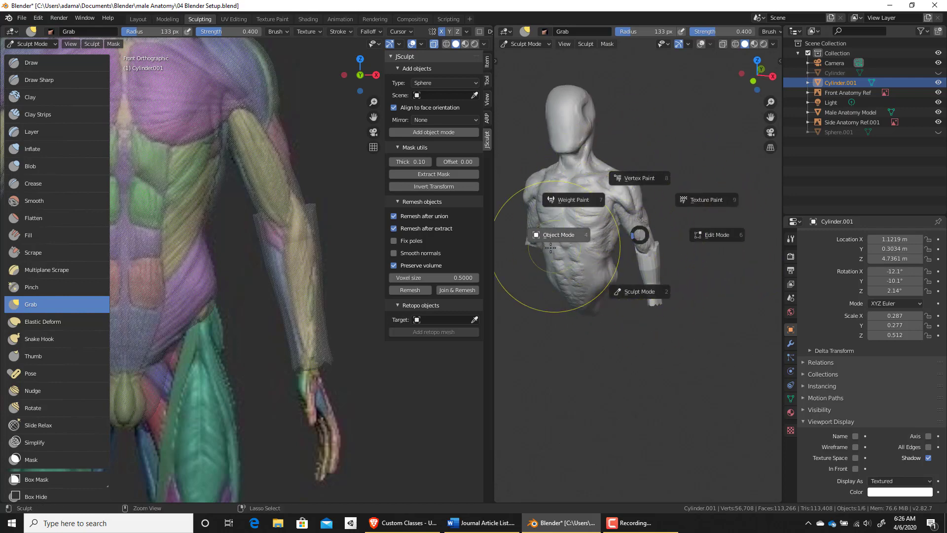
click(557, 237)
middle_drag(682, 286, 701, 299)
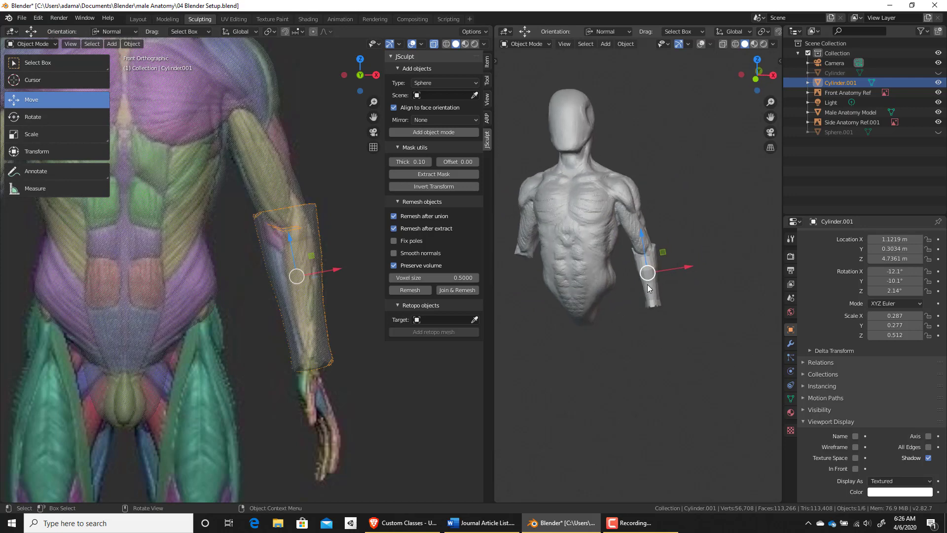
middle_drag(648, 289, 584, 253)
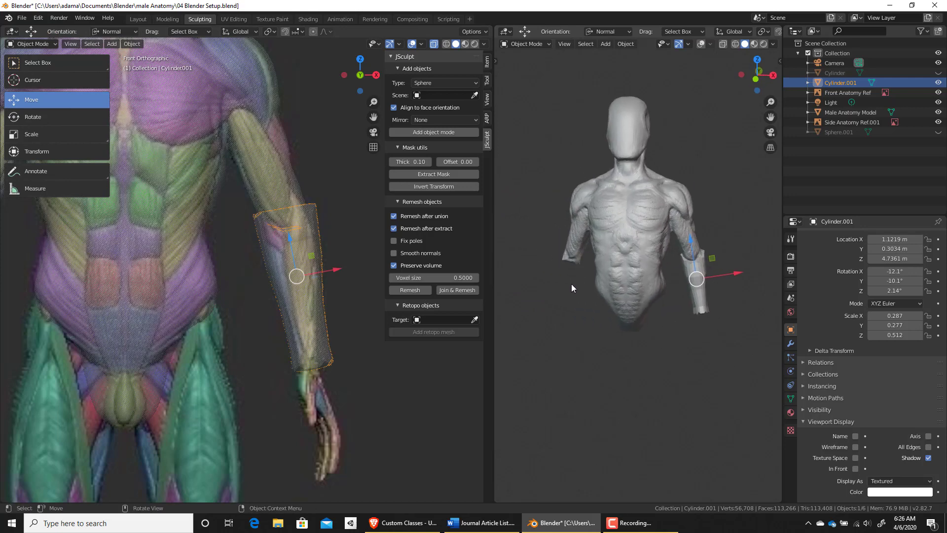
click(791, 344)
click(856, 236)
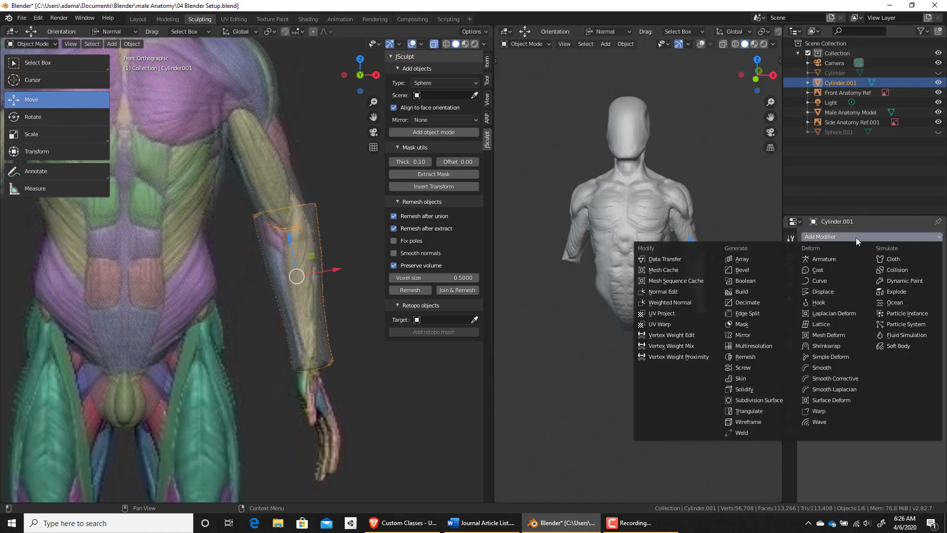
click(749, 335)
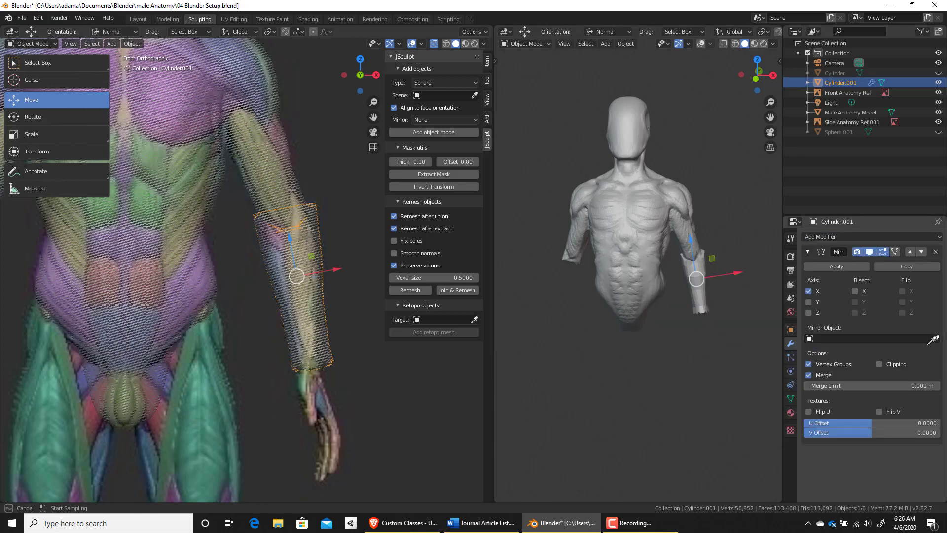
click(611, 259)
Check the mirrored forearms on both arms and apply the Mirror modifier
mouse_move(647, 345)
middle_down()
mouse_move(768, 381)
mouse_move(812, 375)
mouse_move(635, 342)
middle_up()
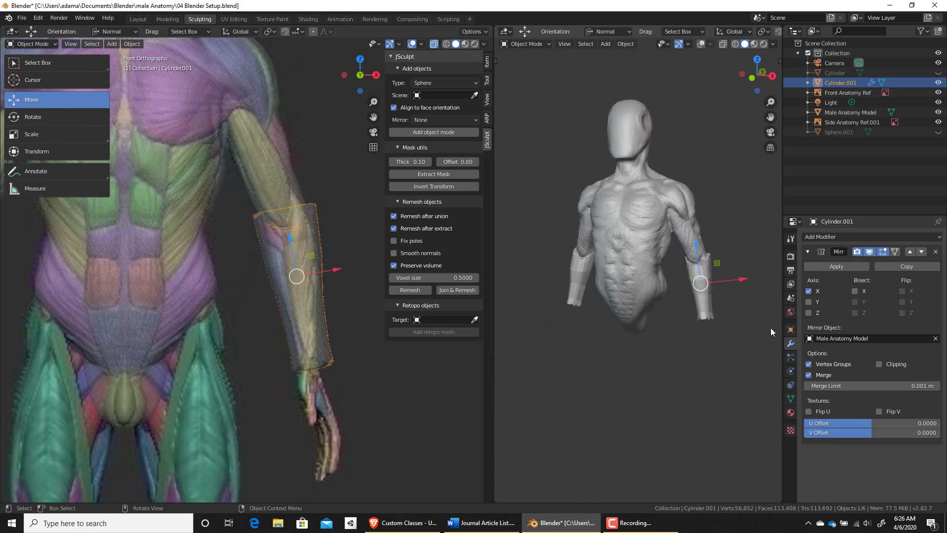
middle_drag(772, 330, 759, 370)
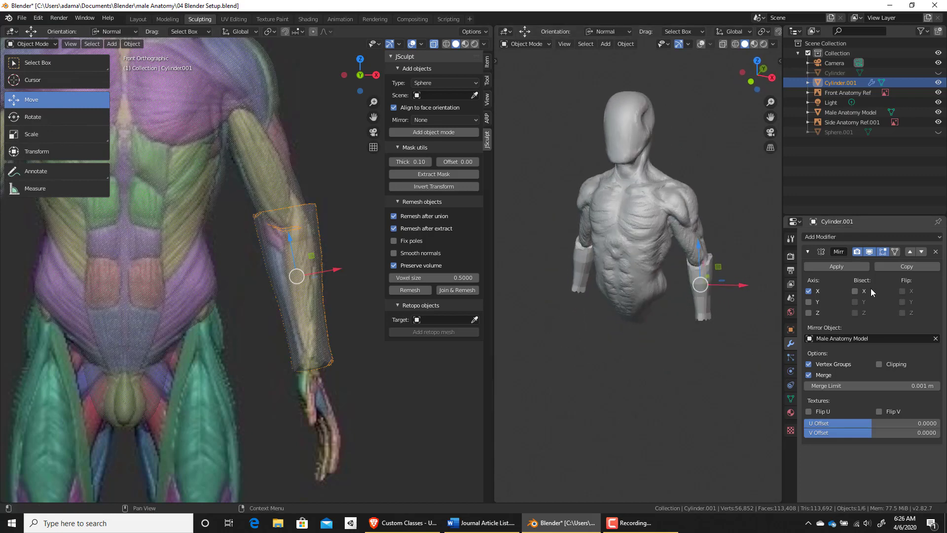
click(834, 265)
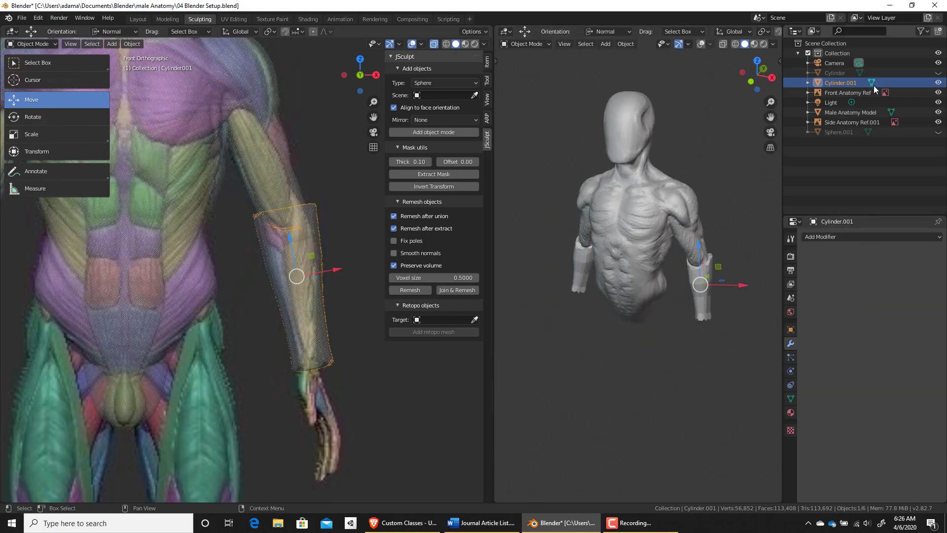
Add a Boolean modifier to the Male Anatomy Model, set to Union with Cylinder.001 as its object
click(861, 113)
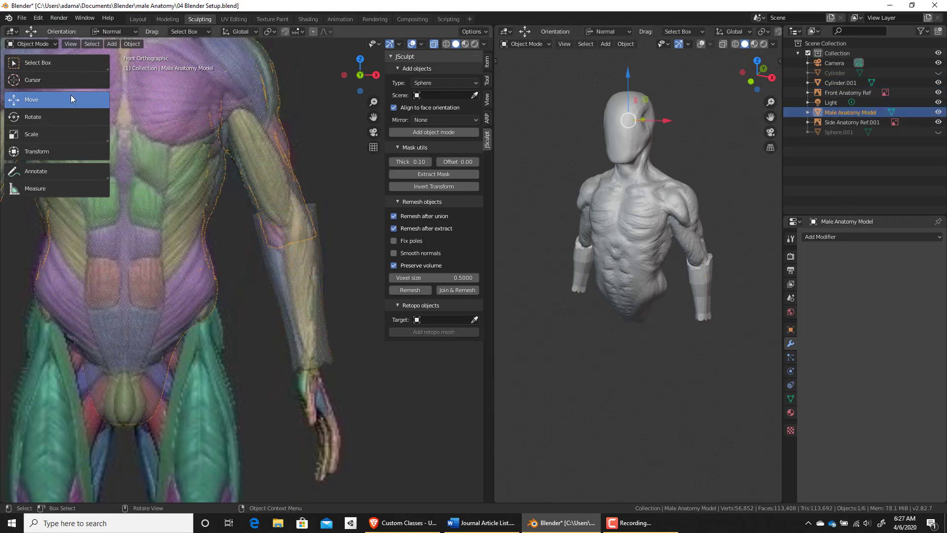
click(845, 239)
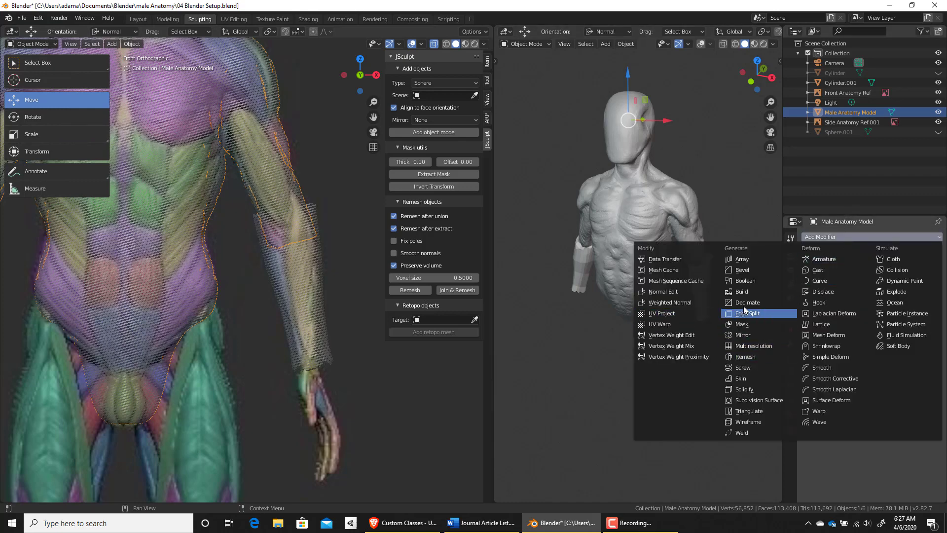
click(751, 281)
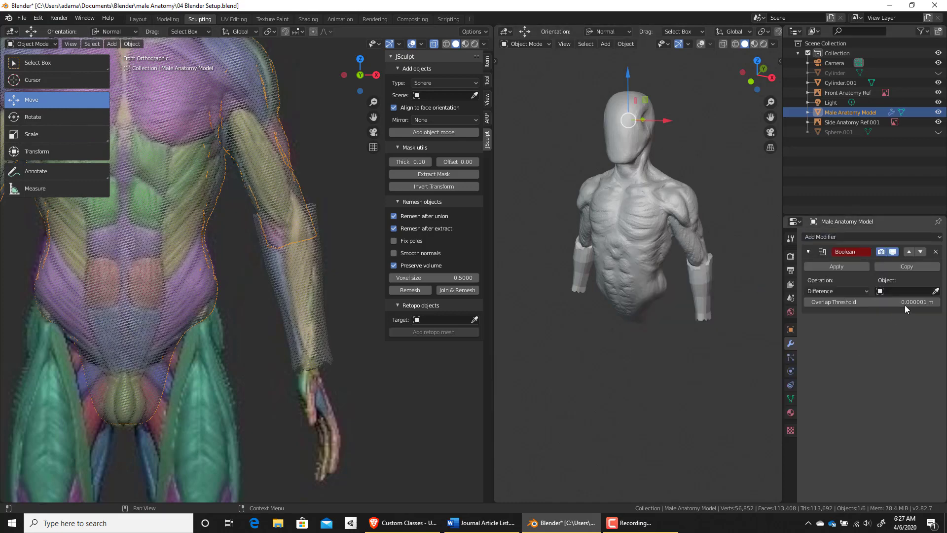
click(849, 292)
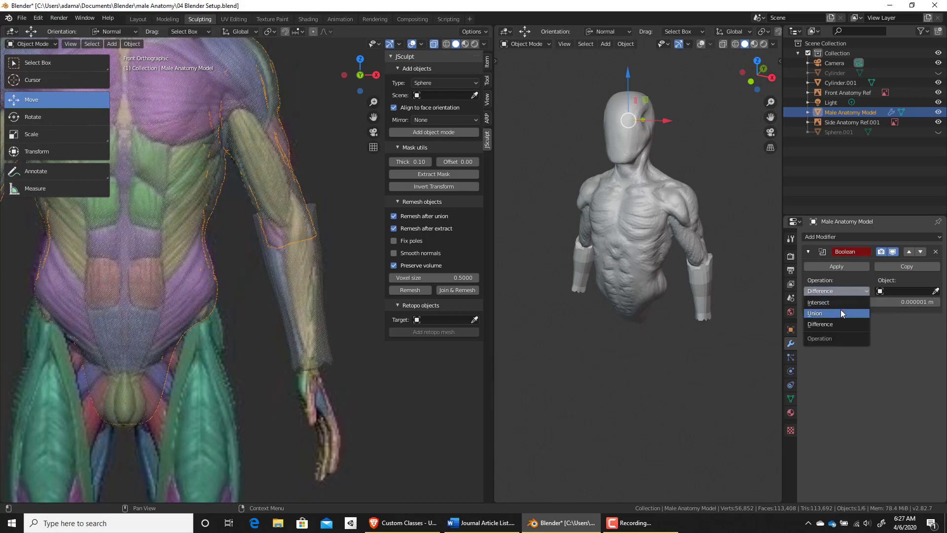
click(840, 309)
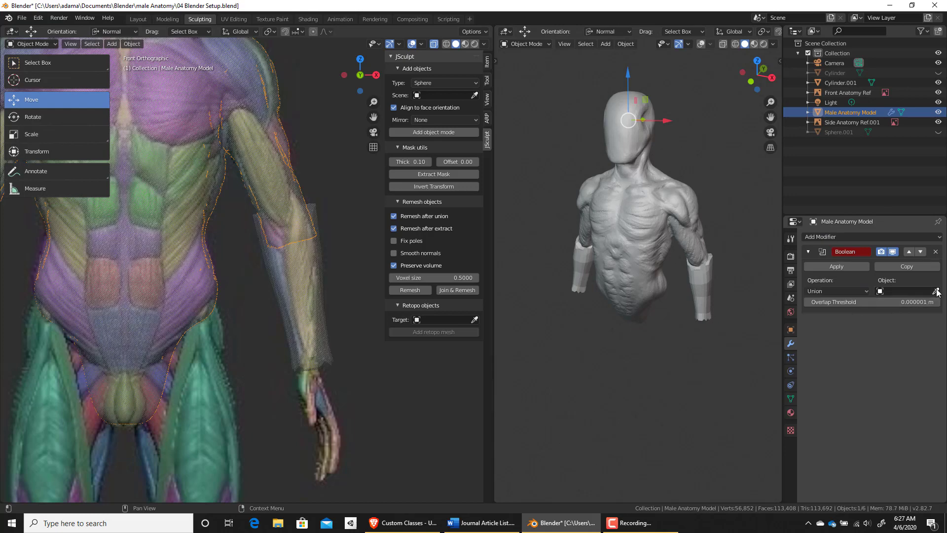
click(702, 286)
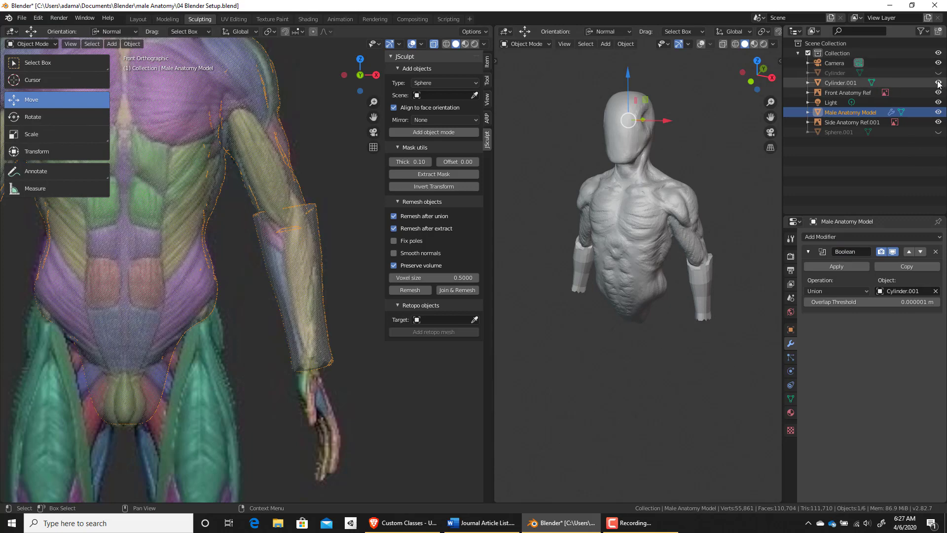
Hide Cylinder.001 and inspect the Boolean union between the upper arm and forearm on the Male Anatomy Model
mouse_move(695, 271)
shift+middle_down()
mouse_move(700, 300)
mouse_move(677, 290)
mouse_move(690, 269)
shift+middle_up()
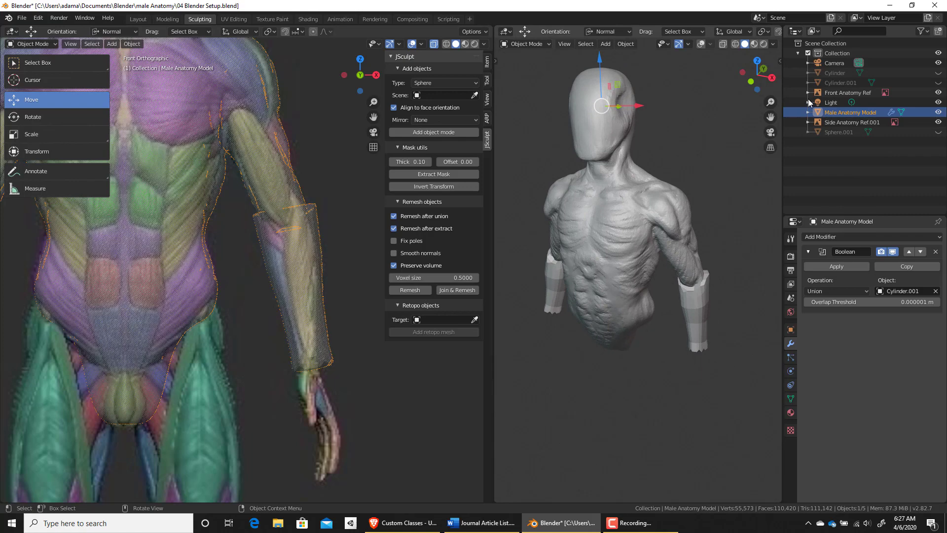
click(939, 112)
click(938, 111)
middle_drag(723, 327, 703, 256)
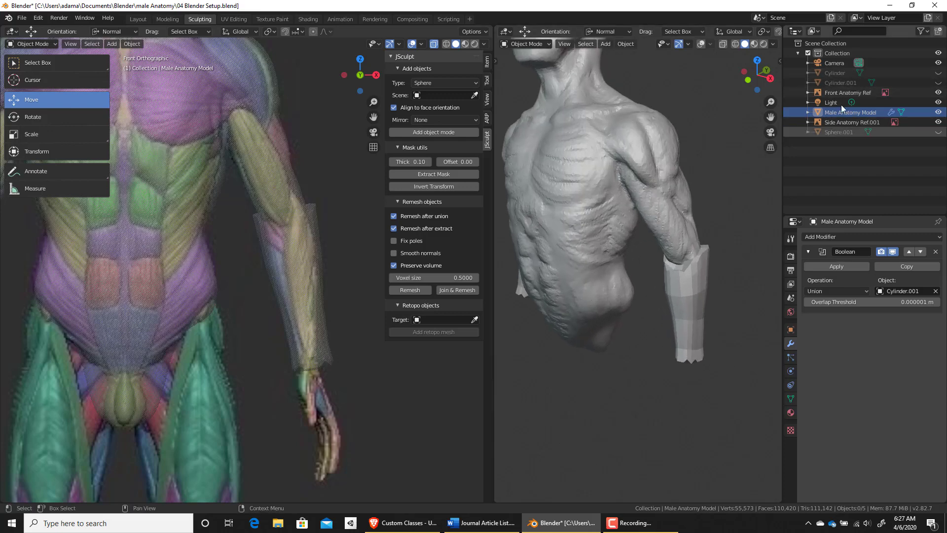
middle_drag(726, 282, 717, 242)
Switch the Male Anatomy Model to Sculpt Mode and bring up the Remesh settings in the tool properties
click(790, 238)
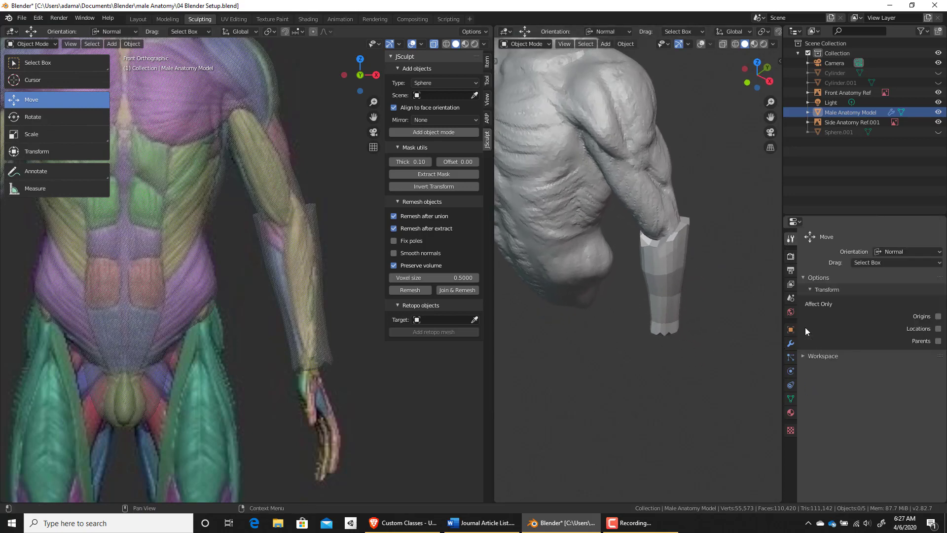
key(ctrl+Tab)
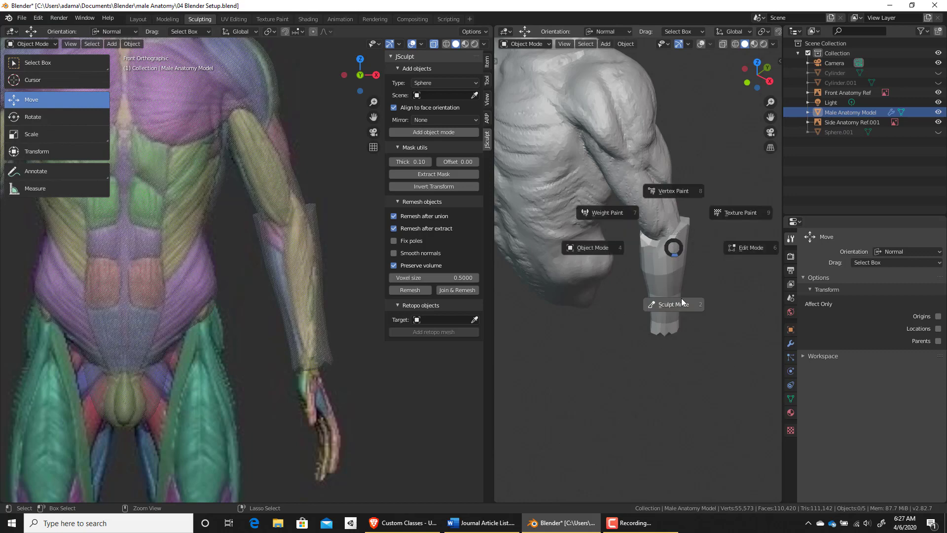
click(682, 300)
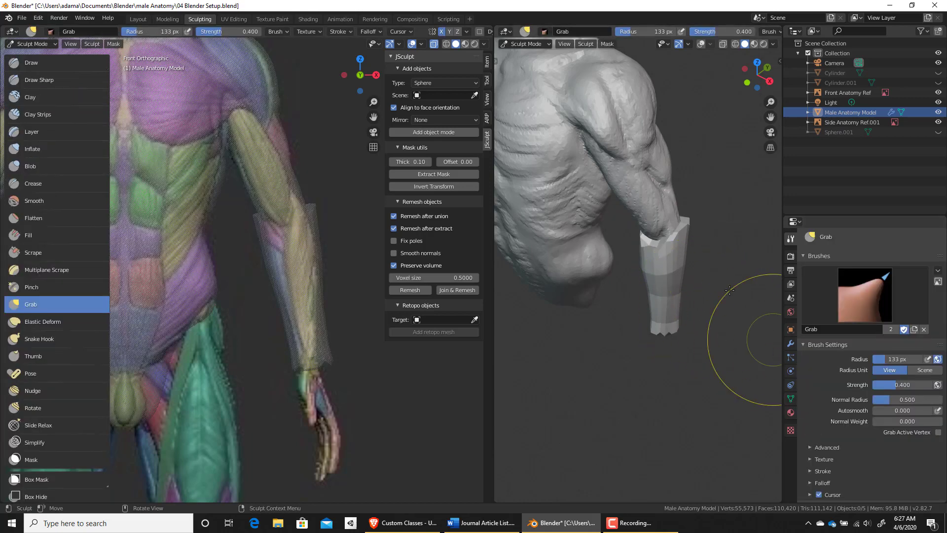
scroll(814, 395, down, 6)
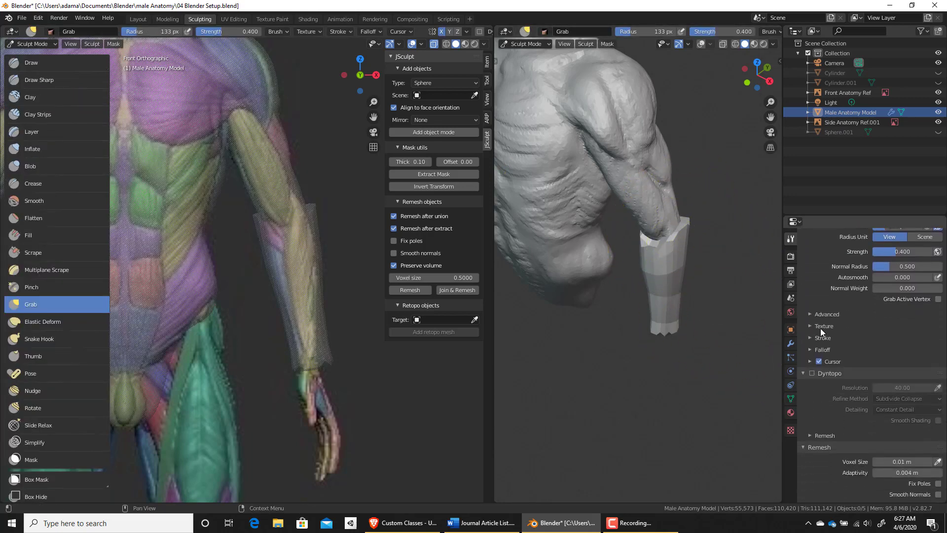
click(812, 373)
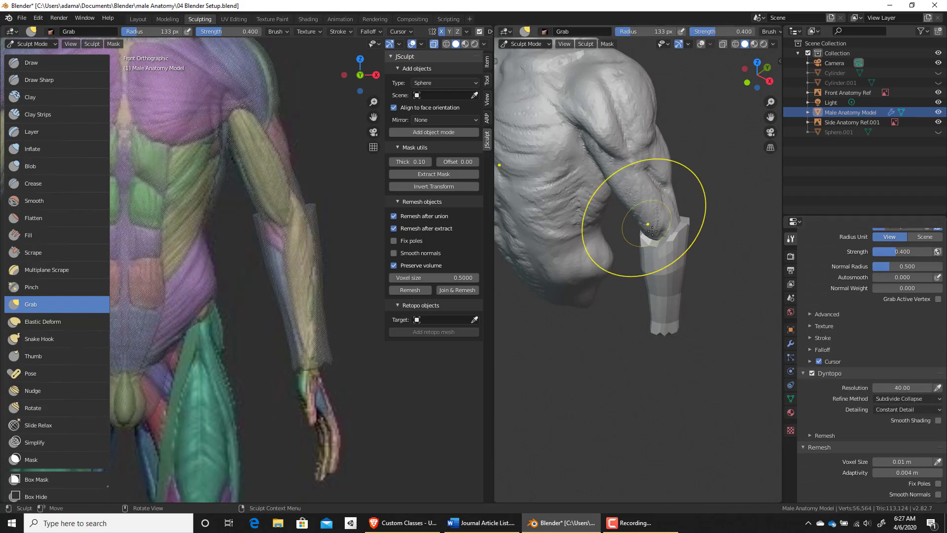
key(f)
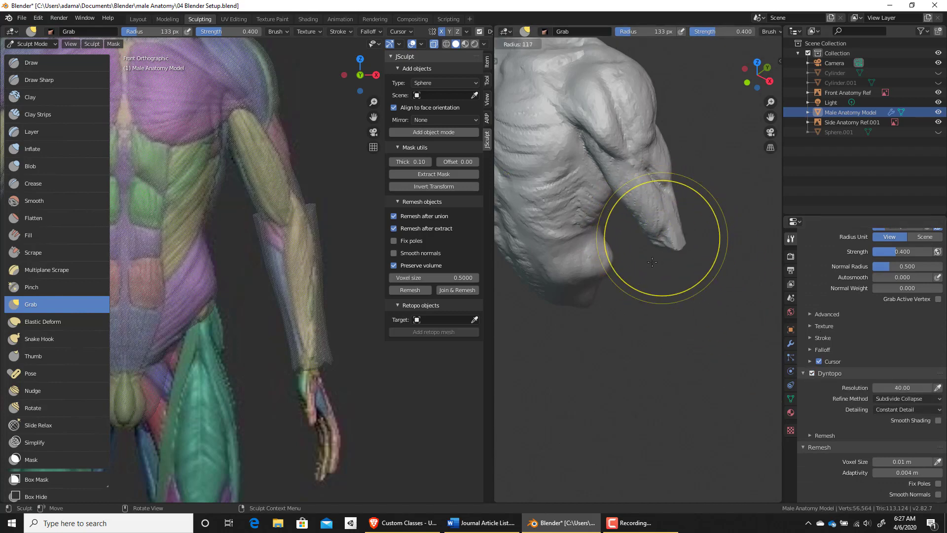
click(604, 237)
middle_drag(649, 315, 688, 341)
mouse_move(690, 306)
shift+middle_down()
mouse_move(715, 316)
mouse_move(710, 293)
shift+middle_up()
key(ctrl+z)
key(ctrl+z)
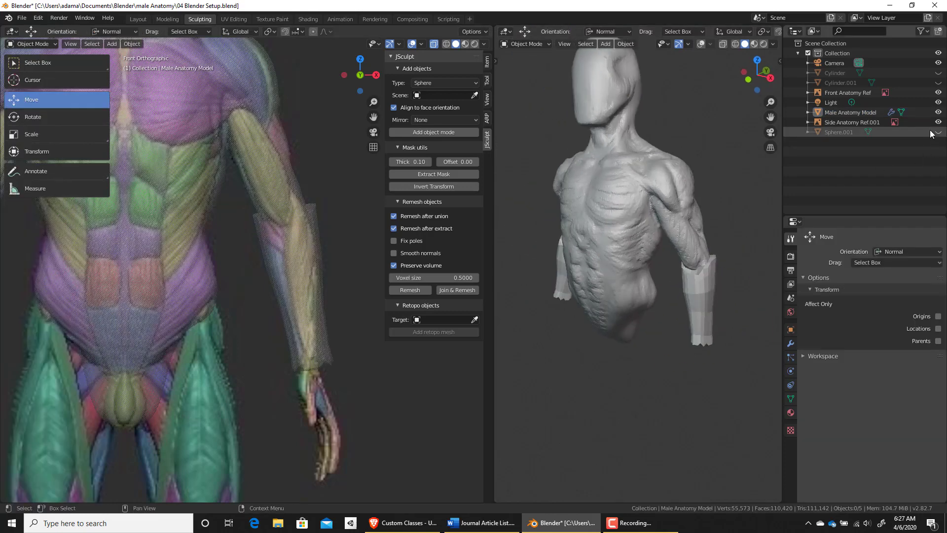
Select the Male Anatomy Model and apply its Boolean modifier
click(842, 113)
click(844, 120)
click(845, 111)
click(791, 330)
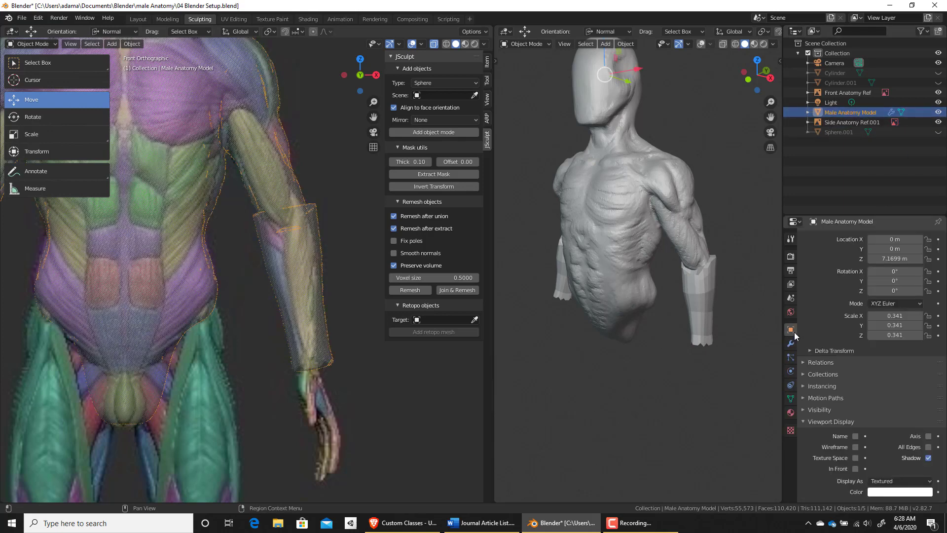
scroll(812, 336, up, 2)
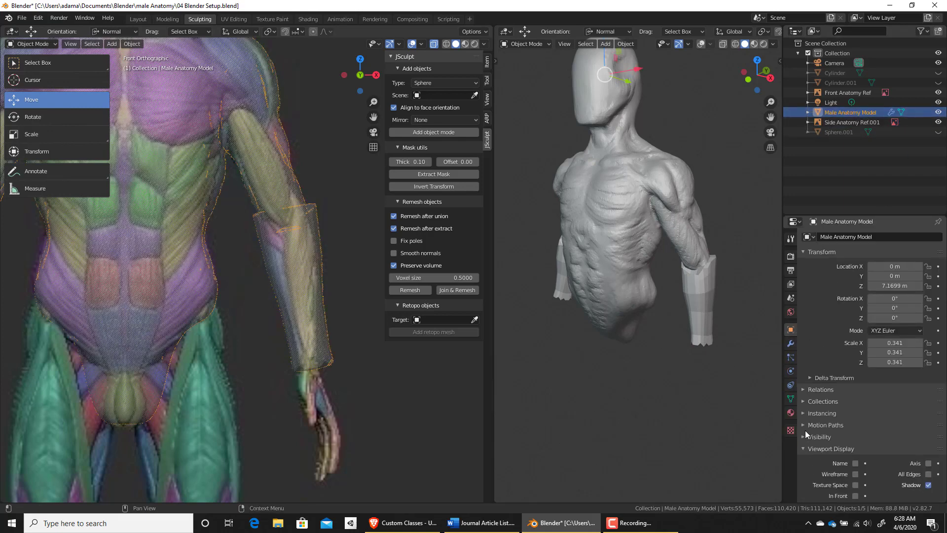
click(791, 343)
click(834, 267)
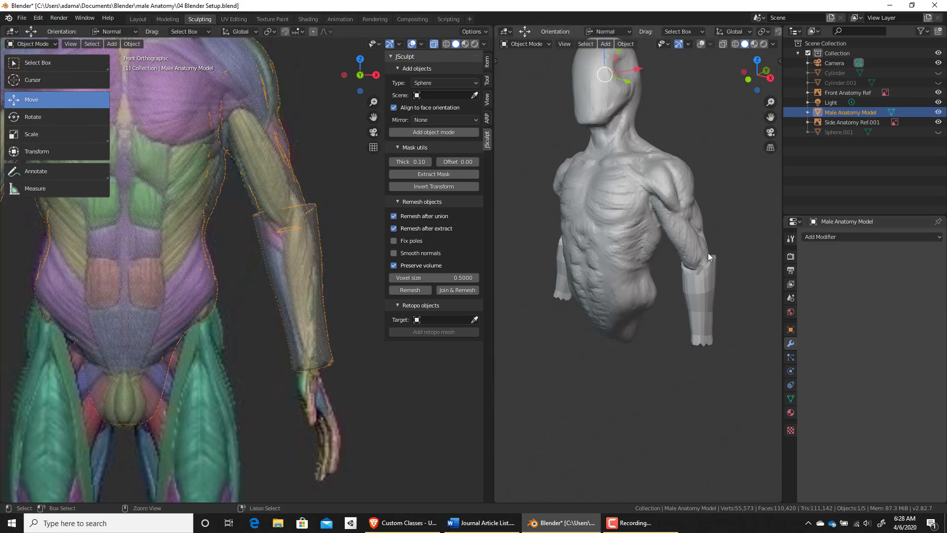
Put the Male Anatomy Model in Sculpt Mode and enable Dyntopo with the Constant Detail setting at resolution 40
key(ctrl+Tab)
click(712, 303)
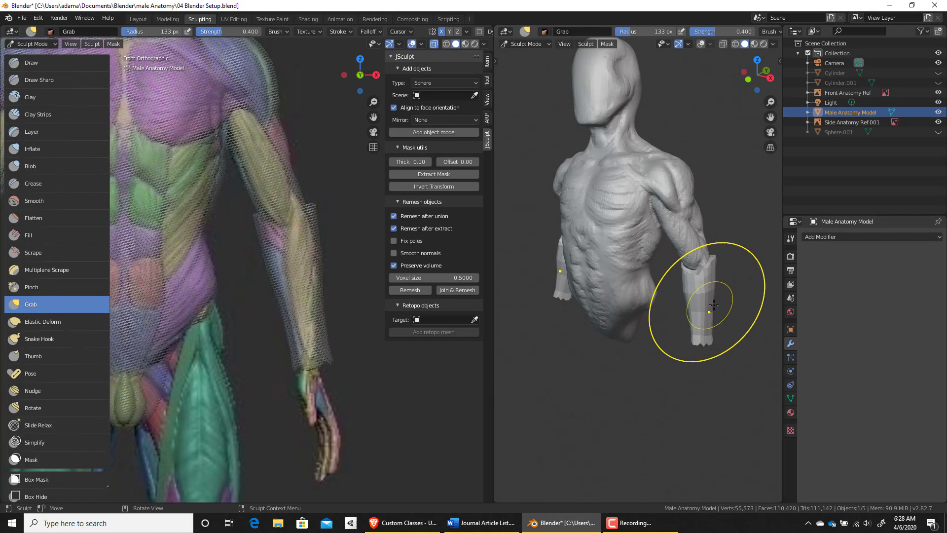
click(791, 238)
scroll(834, 342, down, 10)
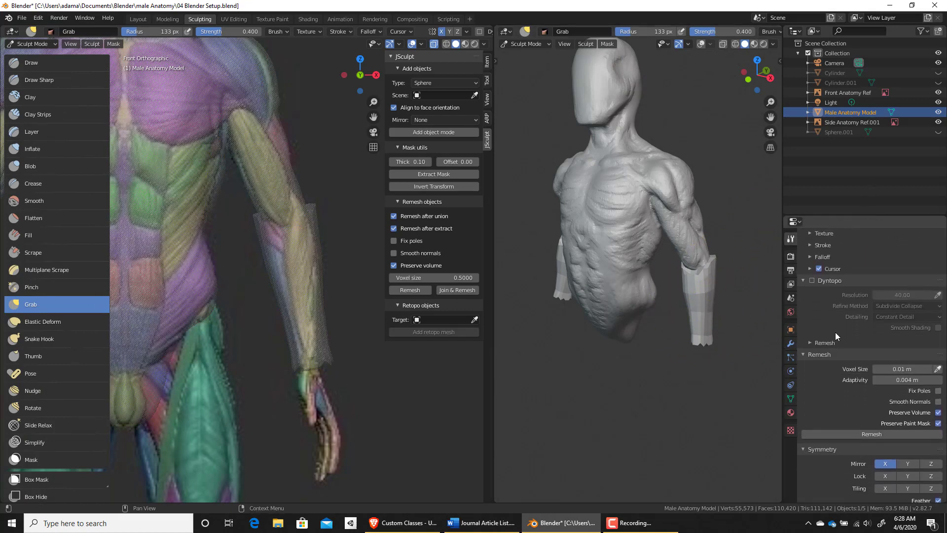
scroll(834, 343, down, 5)
scroll(829, 325, up, 5)
click(811, 294)
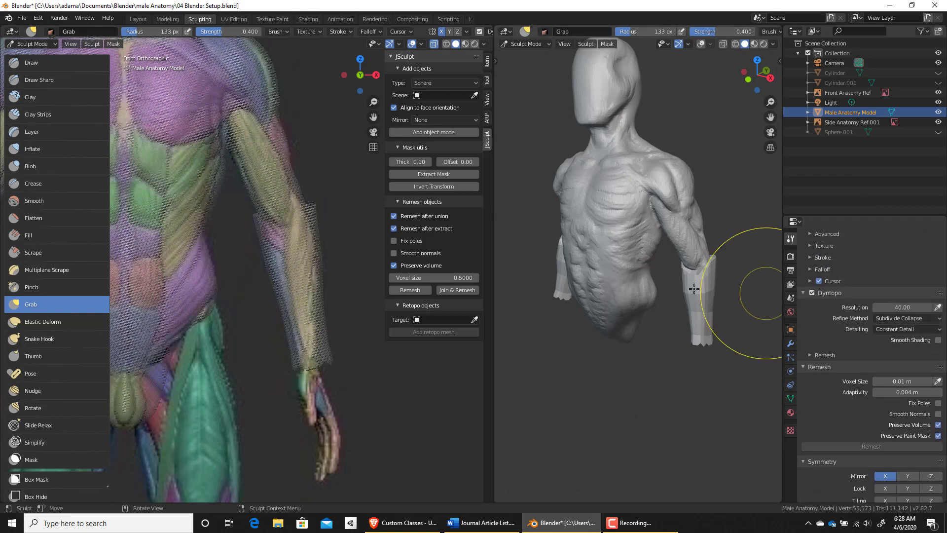
Show the elbow join in wireframe and set the Grab brush radius to 92 px
shift+middle_drag(681, 280, 632, 282)
ctrl+middle_drag(632, 282, 675, 350)
scroll(676, 351, up, 8)
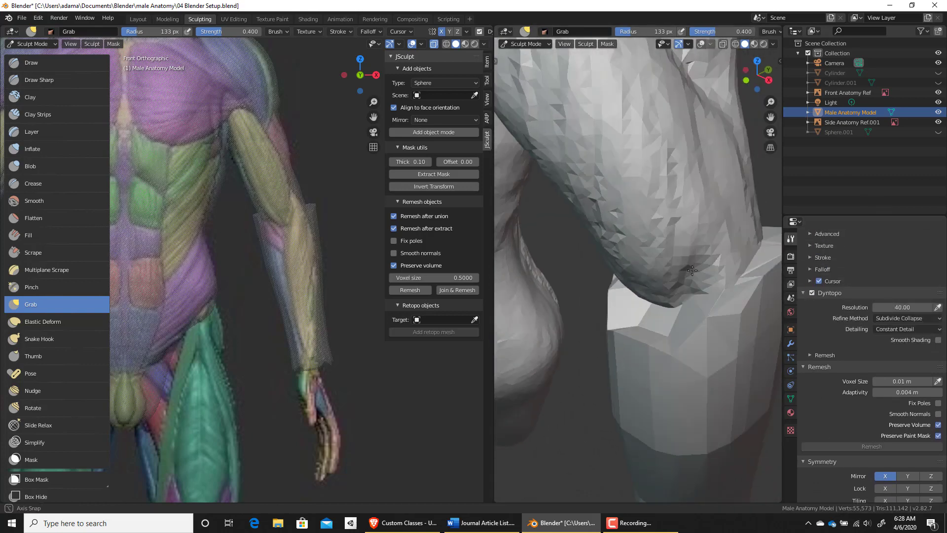
key(shift+z)
key(shift+z)
key(shift+z)
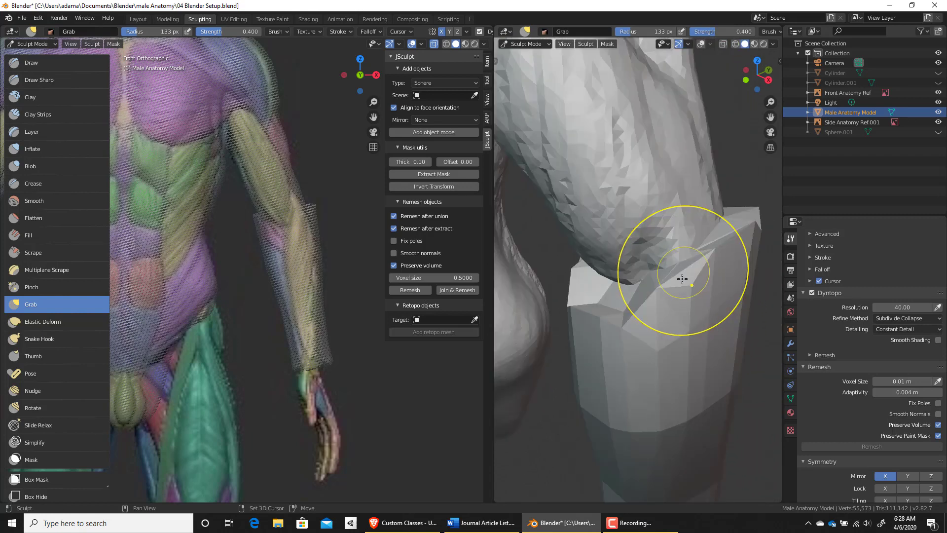
key(f)
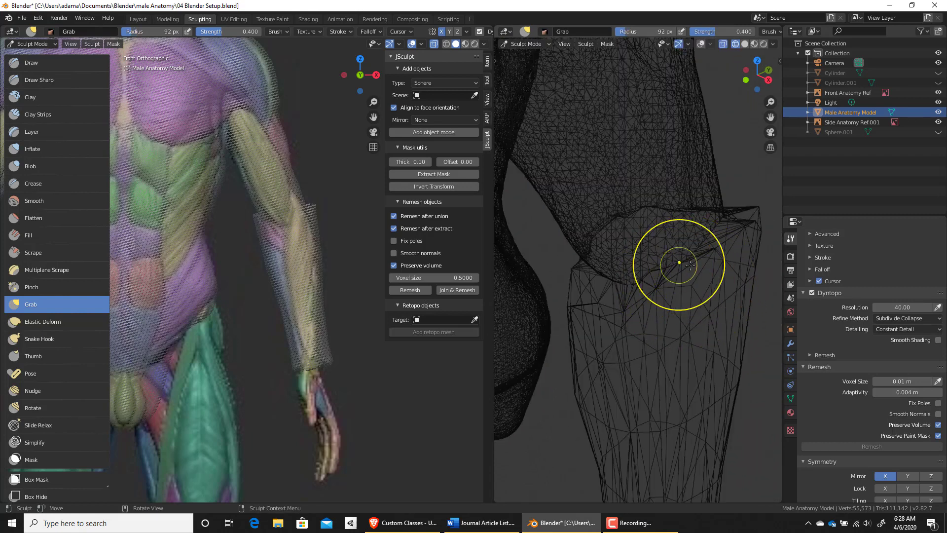
click(680, 284)
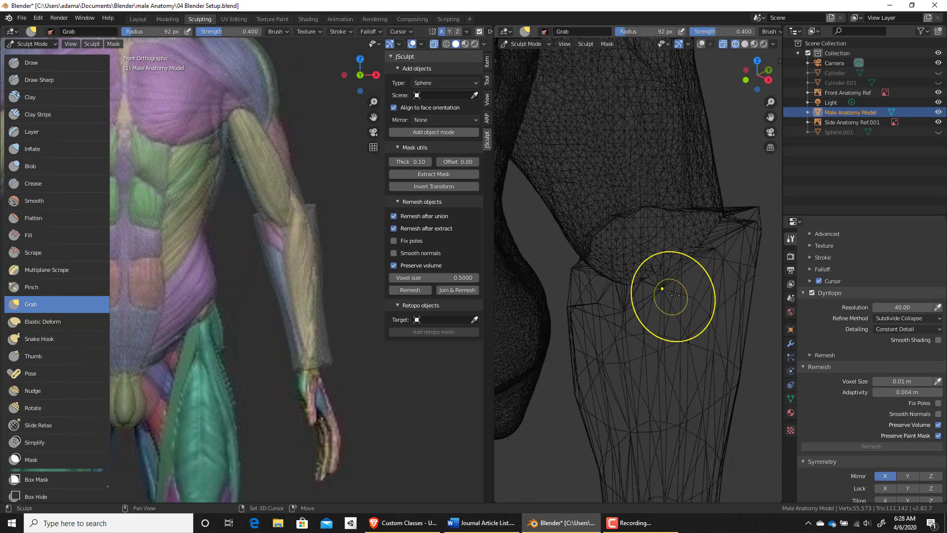
middle_drag(843, 378, 814, 334)
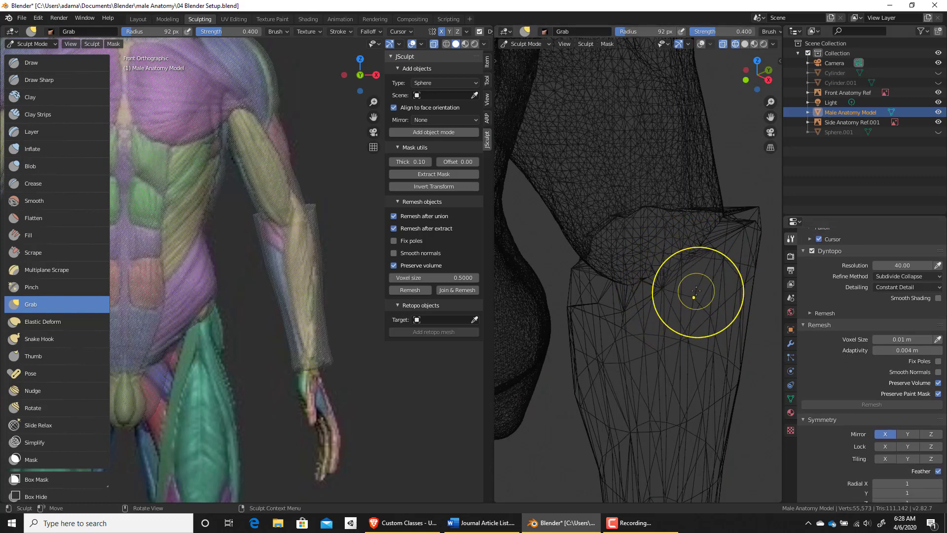
Switch to the Clay Strips brush and try a stroke on the upper forearm just below the elbow join
key(c)
middle_drag(643, 349, 687, 299)
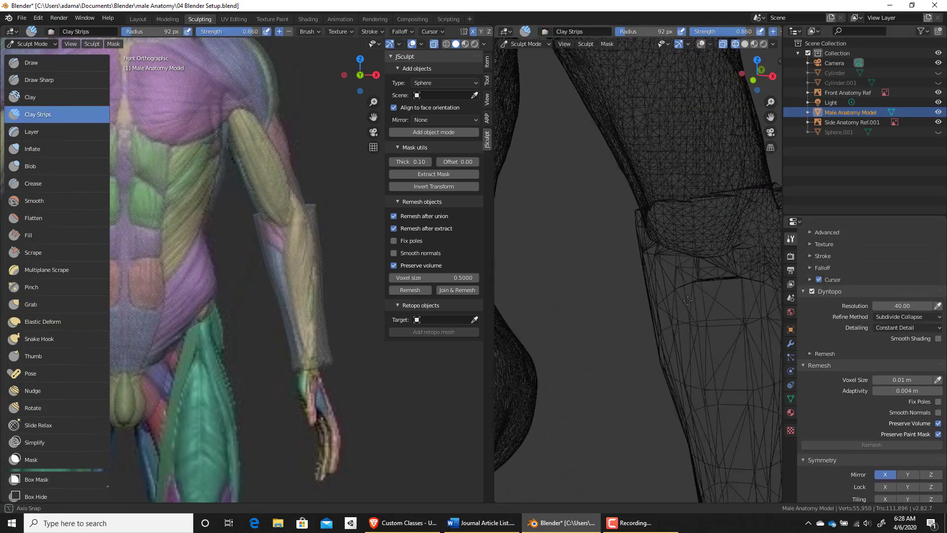
drag(695, 292, 692, 326)
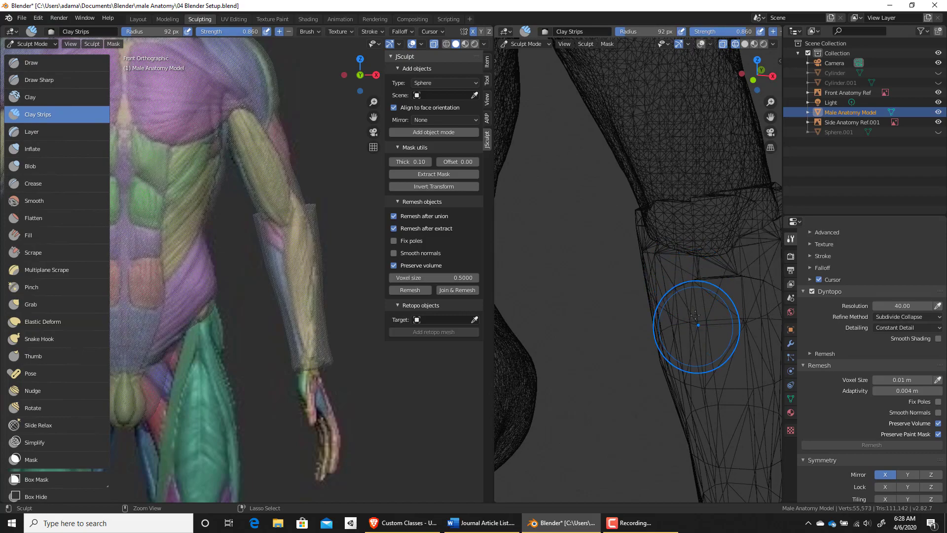
ctrl+middle_drag(698, 311, 779, 418)
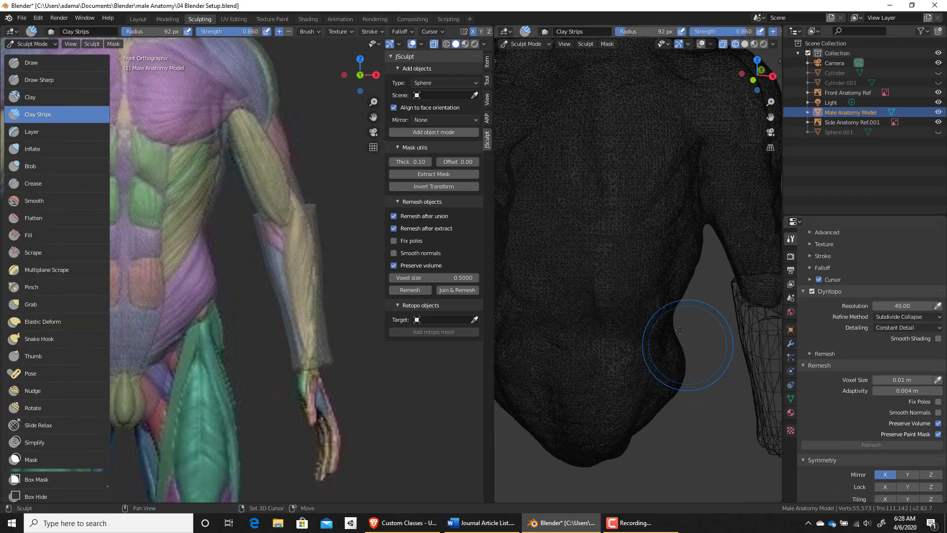
shift+middle_drag(682, 330, 700, 395)
middle_drag(753, 317, 738, 317)
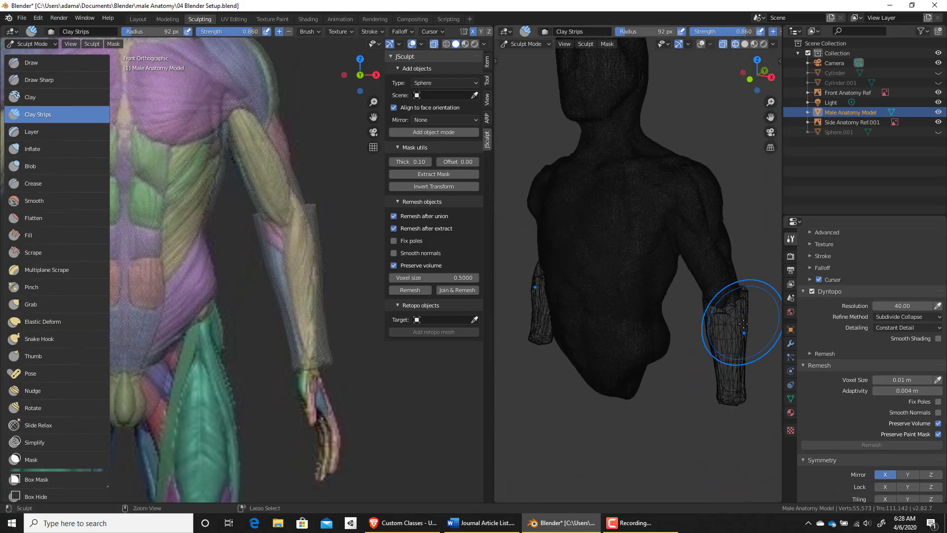
Maximize the 3D viewport, sculpt Clay Strips strokes over the upper forearm, and smooth its outer side below the elbow
key(ctrl+space)
drag(667, 349, 657, 400)
middle_drag(657, 400, 687, 378)
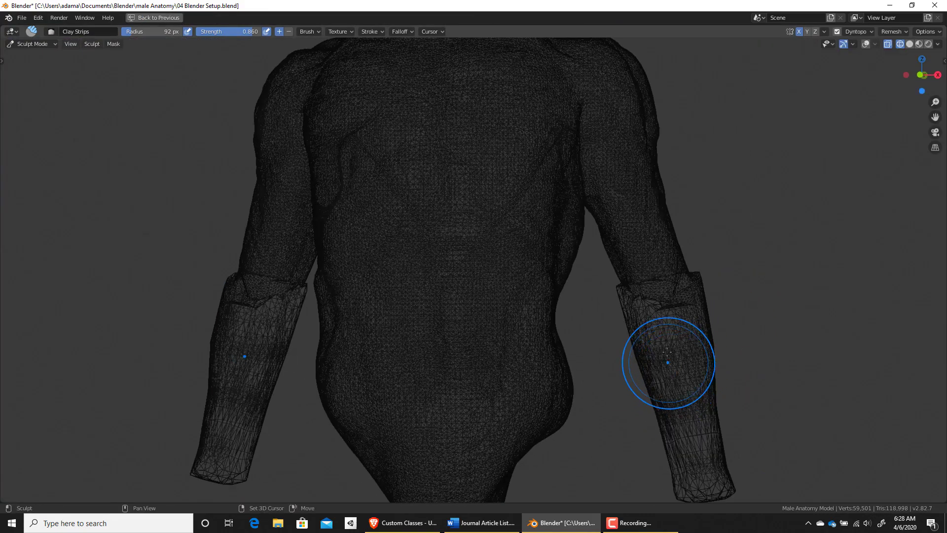
drag(667, 352, 634, 306)
middle_drag(635, 306, 659, 323)
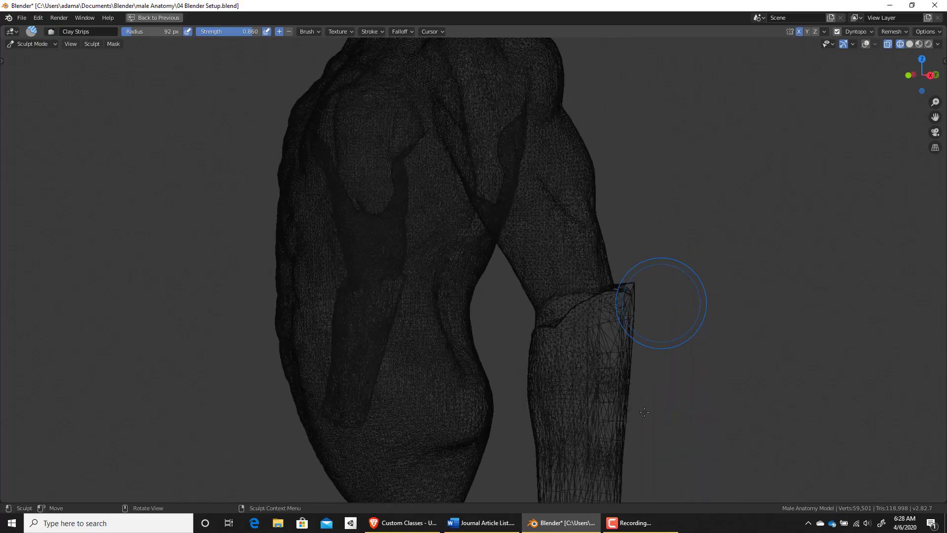
shift+drag(618, 395, 613, 325)
middle_drag(623, 320, 603, 394)
Set the Clay Strips radius to 74 px and add more strokes around the forearm to densify its mesh
key(f)
click(605, 380)
drag(602, 402, 592, 416)
mouse_move(592, 416)
middle_down()
mouse_move(586, 338)
mouse_move(501, 360)
middle_up()
drag(501, 360, 517, 353)
middle_drag(502, 366, 700, 324)
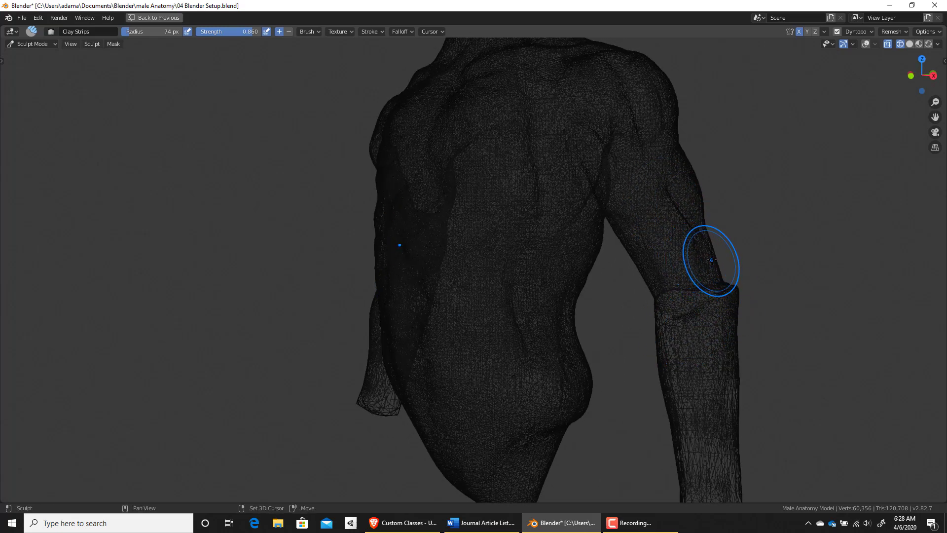
Return the viewport to solid shading and set the Clay Strips radius to 47 px
key(shift+z)
mouse_move(706, 262)
middle_down()
mouse_move(769, 293)
mouse_move(727, 339)
mouse_move(533, 289)
mouse_move(587, 276)
middle_up()
scroll(727, 339, down, 3)
mouse_move(642, 309)
shift+middle_down()
mouse_move(610, 279)
mouse_move(606, 309)
mouse_move(606, 274)
mouse_move(634, 317)
mouse_move(507, 232)
mouse_move(423, 285)
mouse_move(441, 309)
shift+middle_up()
key(f)
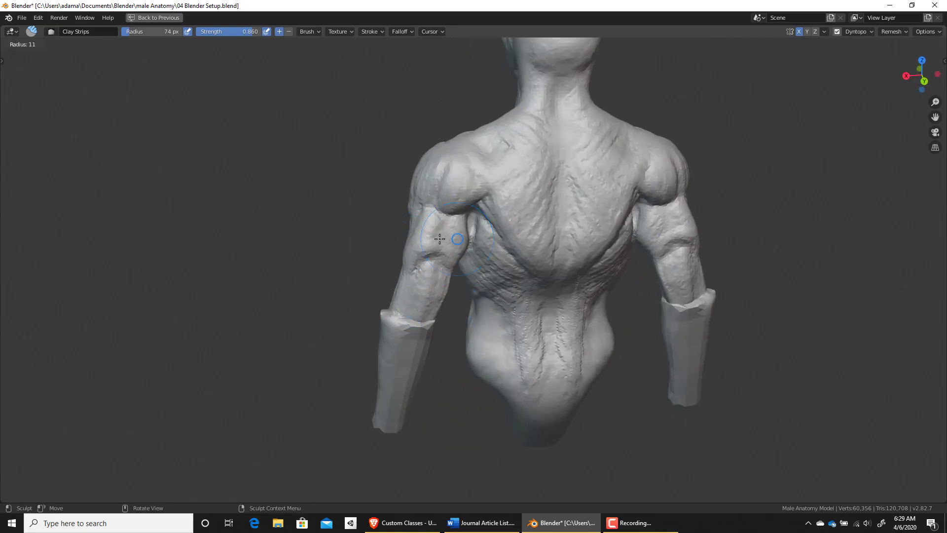
click(432, 245)
middle_drag(393, 255, 381, 206)
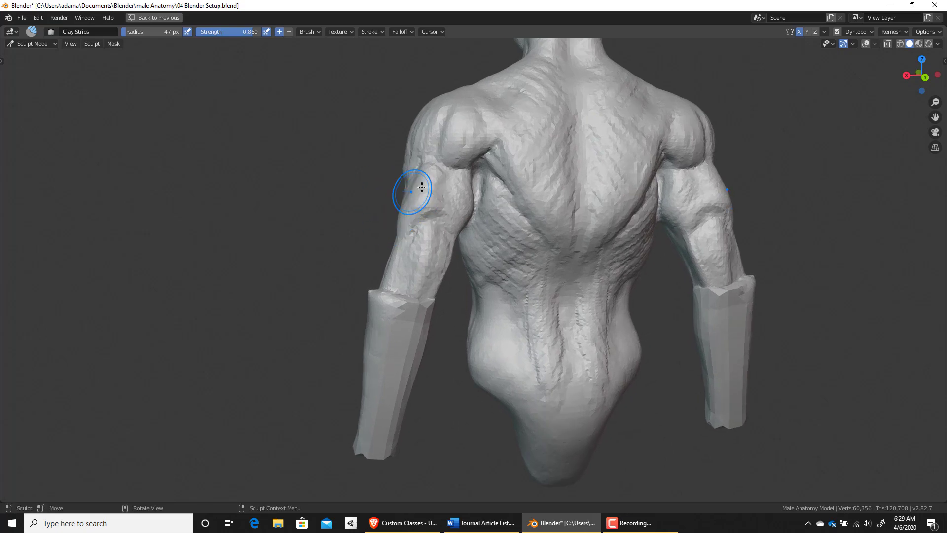
Examine the forearms and their elbow joins from the back, side and front
middle_drag(448, 211, 399, 182)
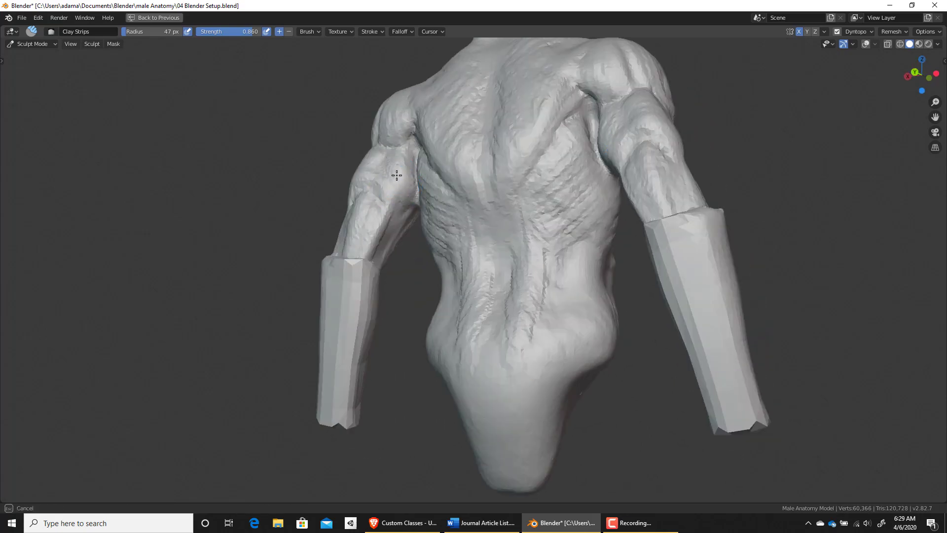
scroll(409, 234, down, 5)
middle_drag(409, 234, 577, 293)
scroll(600, 186, up, 6)
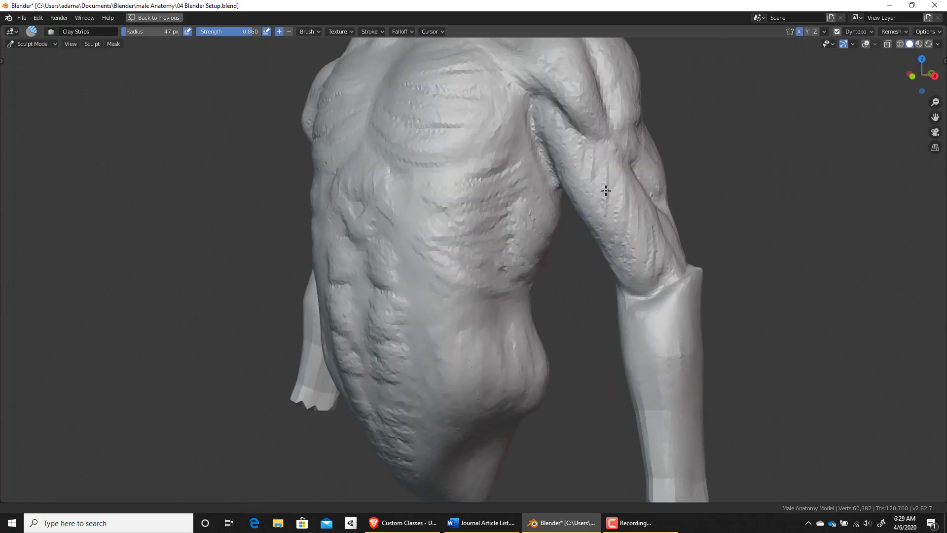
scroll(610, 189, down, 1)
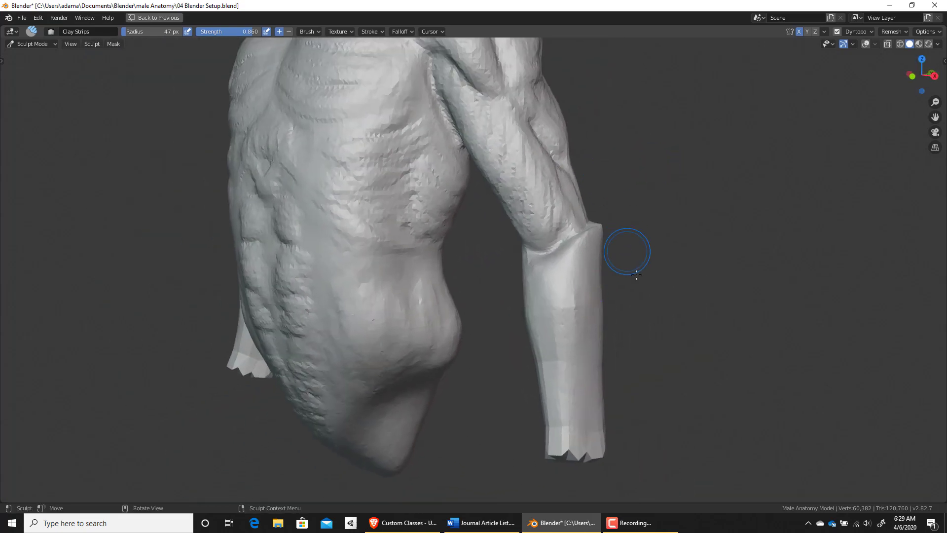
middle_drag(640, 270, 610, 235)
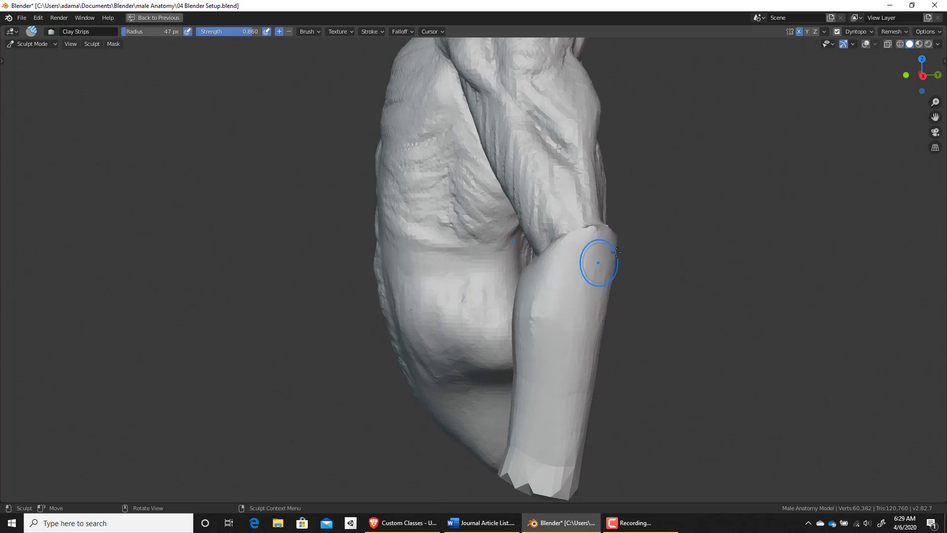
middle_drag(528, 485, 521, 329)
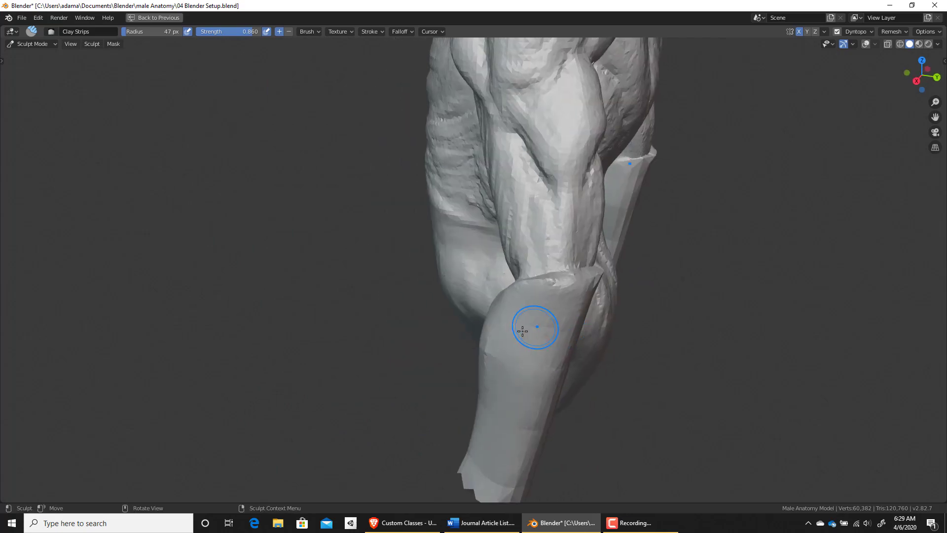
middle_drag(574, 303, 425, 253)
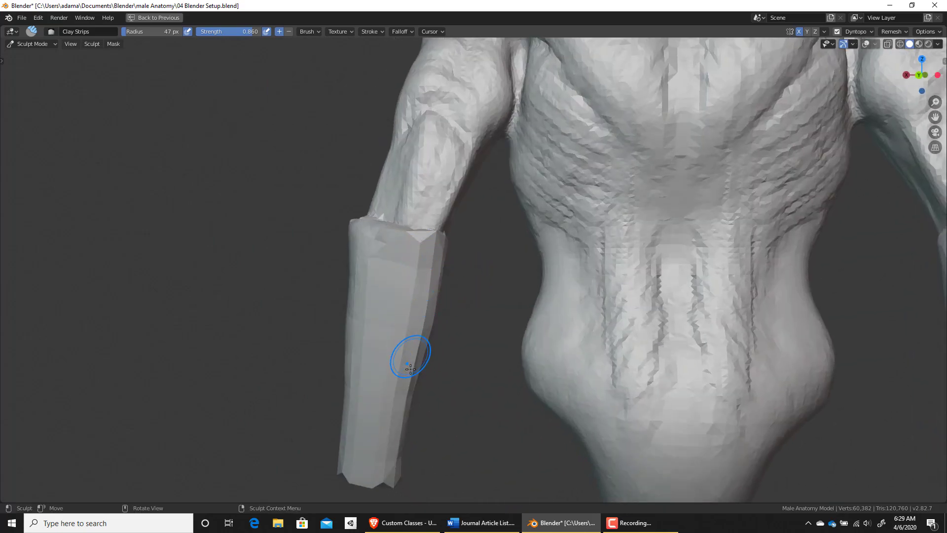
middle_drag(409, 381, 686, 266)
shift+middle_drag(439, 316, 498, 375)
middle_drag(619, 289, 545, 241)
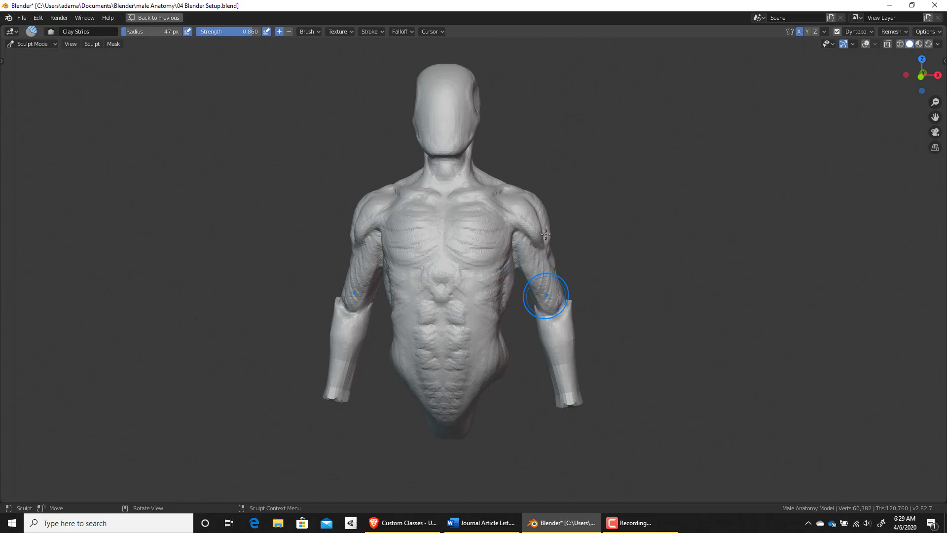
middle_drag(563, 232, 589, 216)
Restore the split viewport layout, frame the forearm on the front reference, and set the Layer brush radius to 51 px
key(ctrl+space)
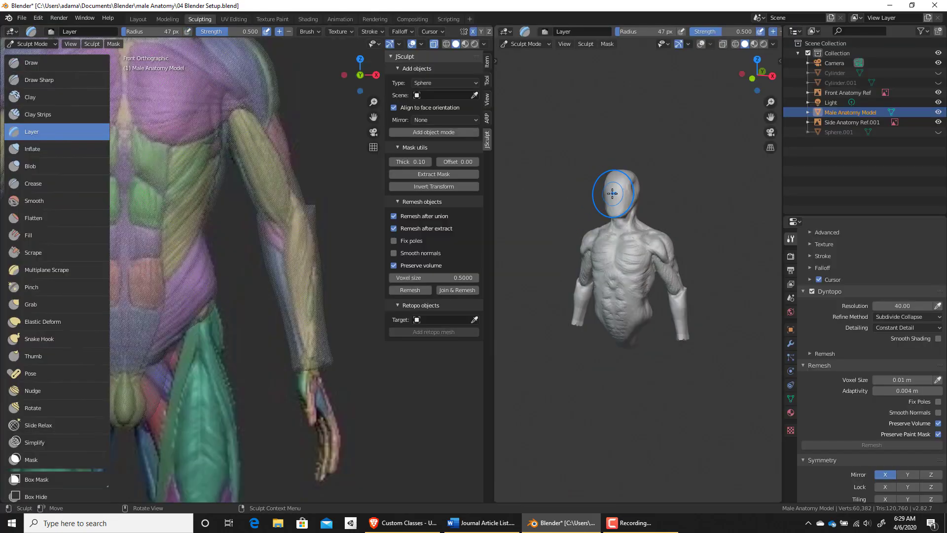
shift+middle_drag(301, 274, 279, 265)
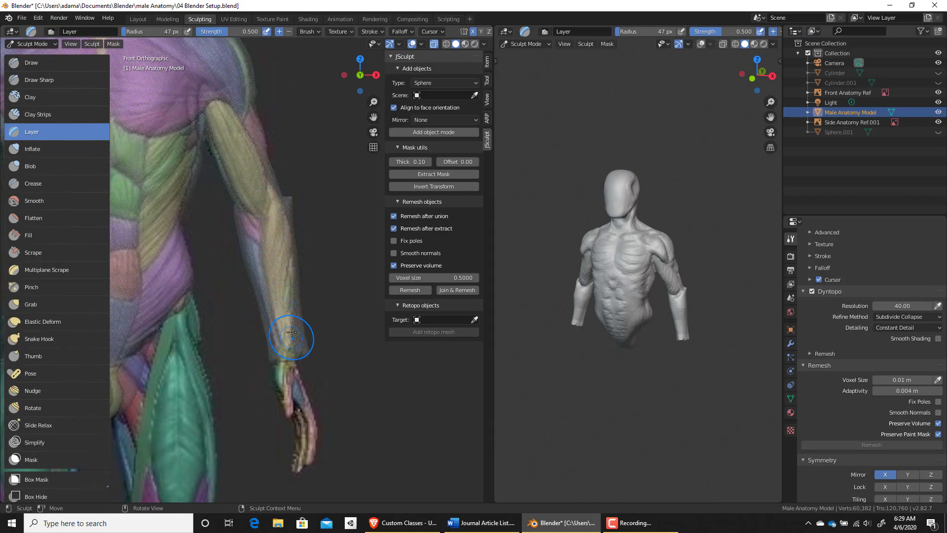
ctrl+middle_drag(291, 329, 275, 192)
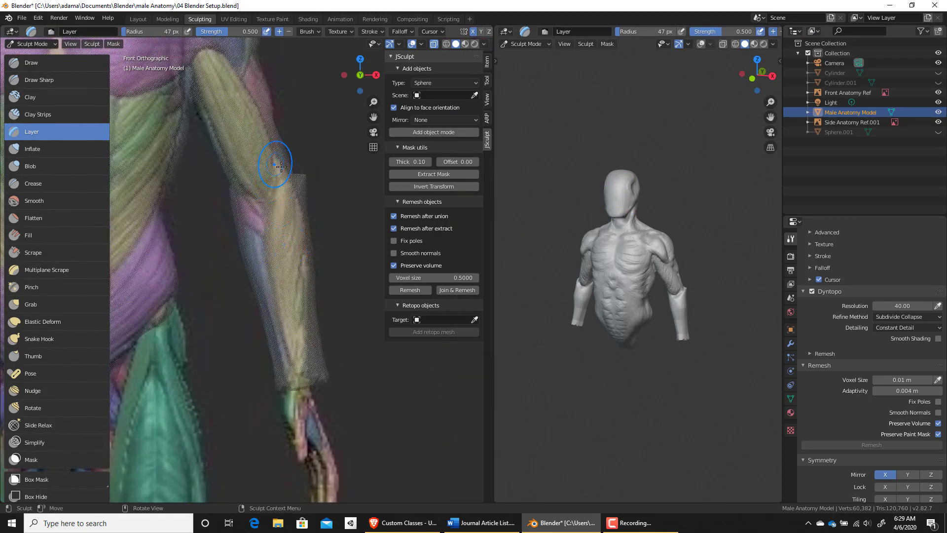
key(f)
click(291, 181)
Try a Layer brush stroke down the forearm in the front view and undo it
mouse_move(293, 209)
mouse_down()
mouse_move(283, 182)
mouse_move(288, 293)
mouse_up()
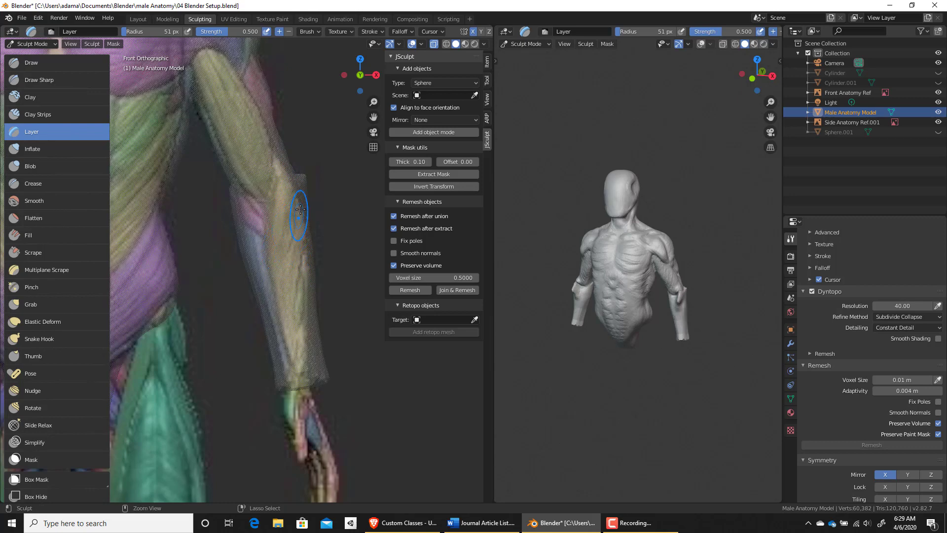
key(ctrl+z)
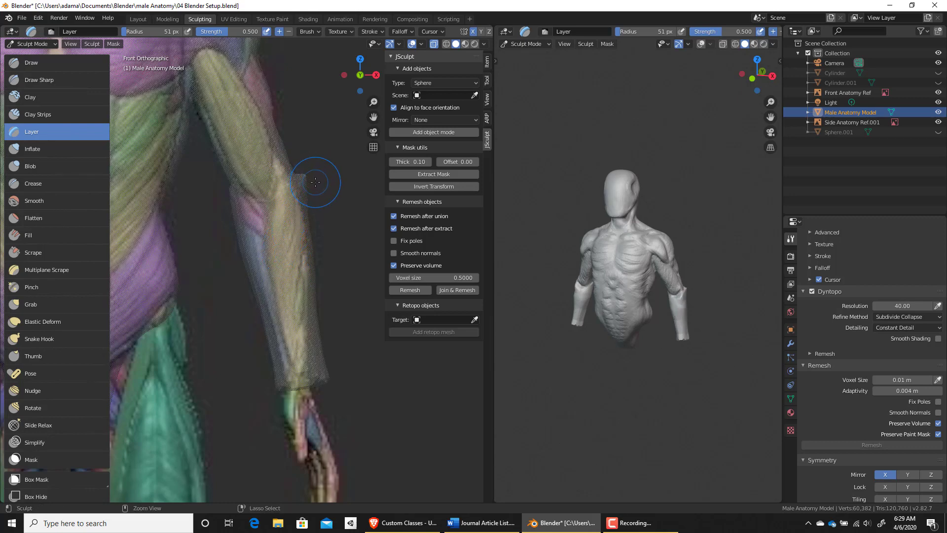
Build up the forearm with Clay Strips strokes from the elbow downward in the front view
key(c)
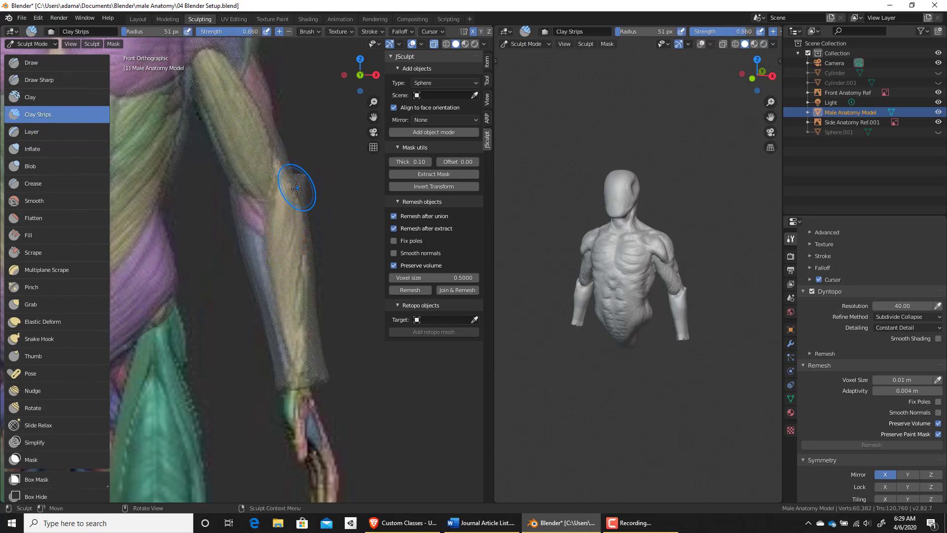
drag(286, 175, 287, 213)
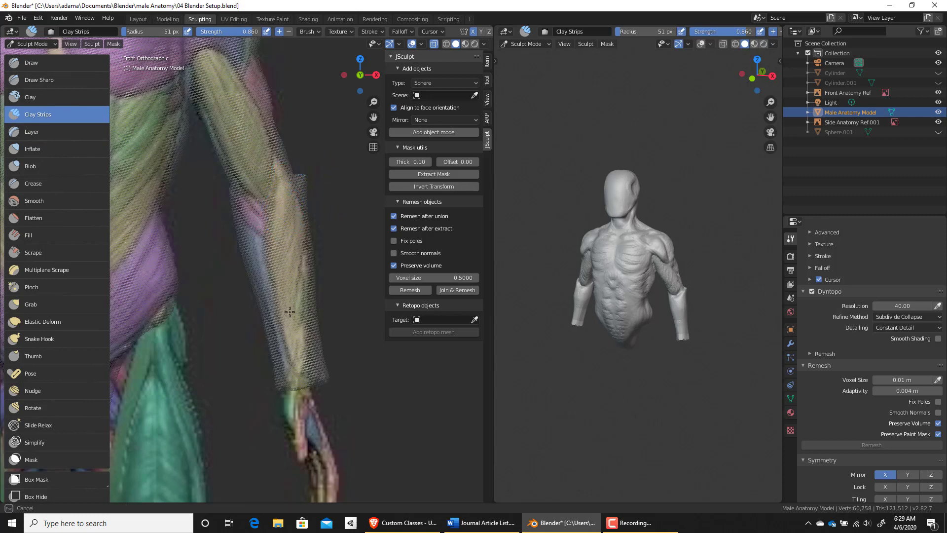
drag(291, 320, 296, 301)
Smooth the protruding elbow corner and continue refining the front of the forearm down to the wrist end
mouse_move(633, 234)
ctrl+middle_down()
mouse_move(623, 380)
mouse_move(651, 157)
ctrl+middle_up()
mouse_move(690, 219)
shift+middle_down()
mouse_move(668, 212)
mouse_move(665, 301)
shift+middle_up()
shift+middle_drag(723, 267, 645, 208)
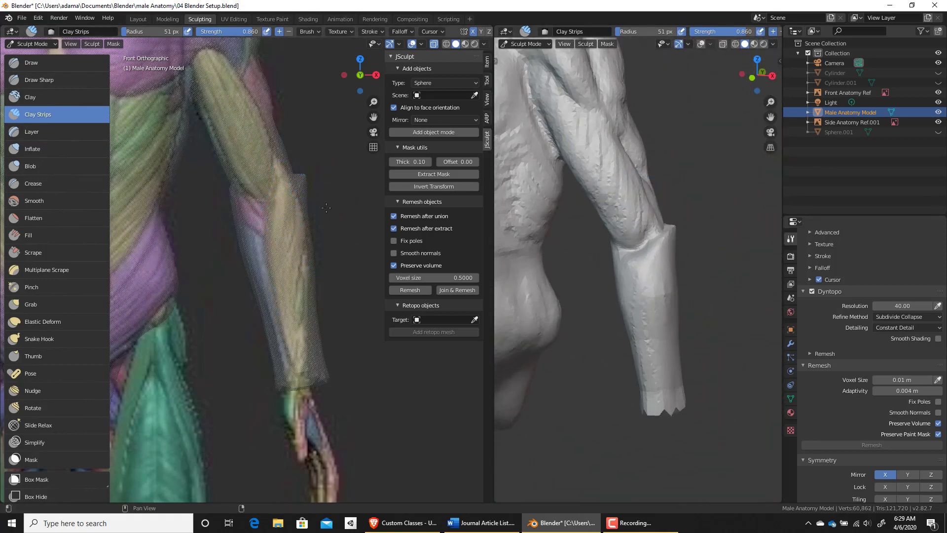
shift+drag(296, 182, 289, 189)
shift+drag(288, 298, 285, 281)
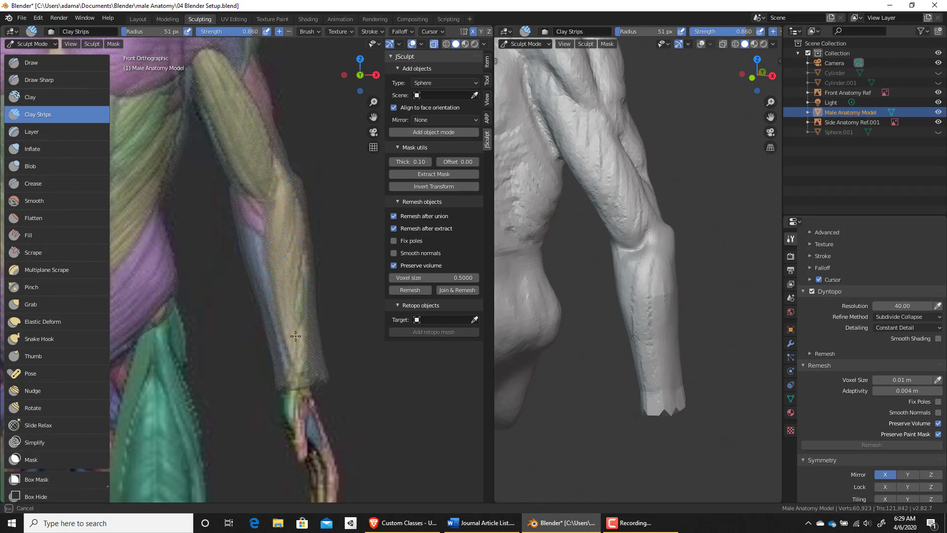
mouse_move(300, 365)
shift+mouse_down()
mouse_move(285, 205)
mouse_move(288, 275)
shift+mouse_up()
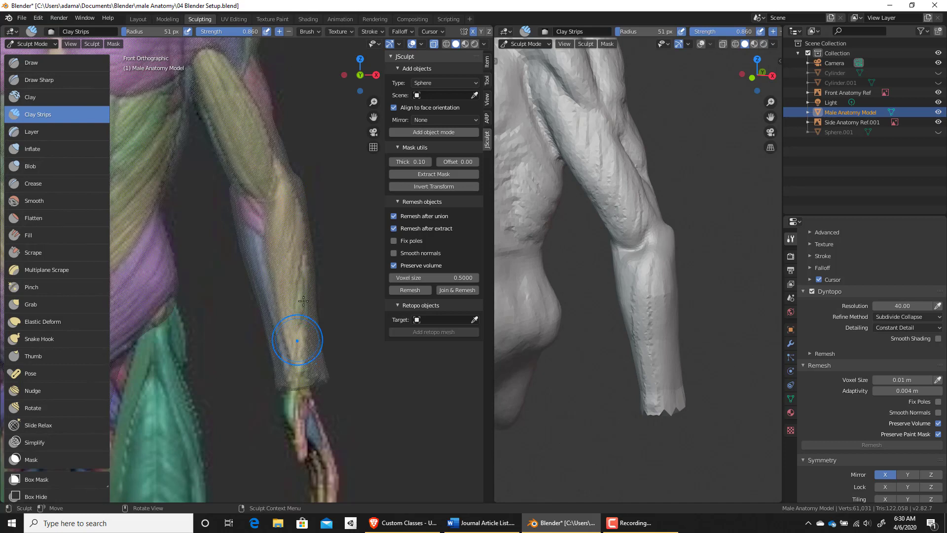
Build up the outer side of the forearm with Clay Strips down to the wrist, following the side reference
key(KP_3)
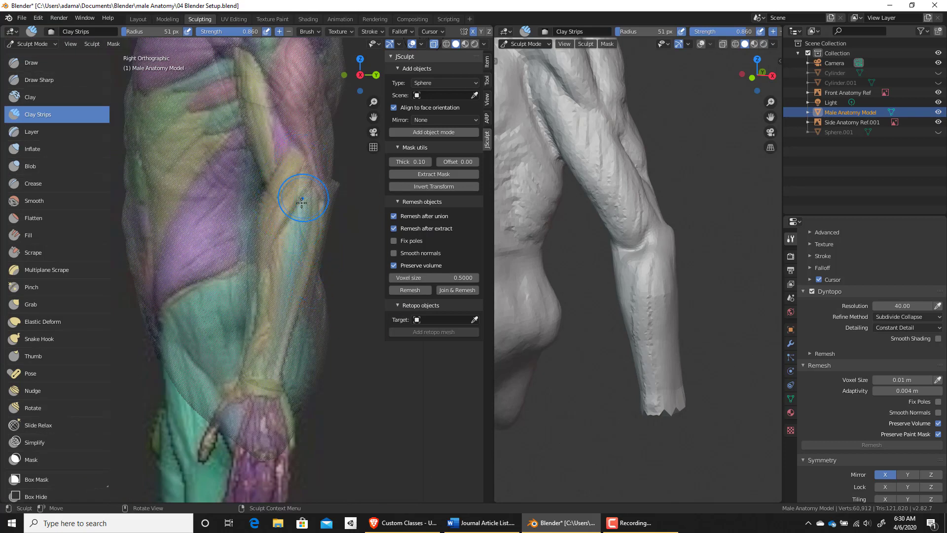
shift+drag(250, 353, 247, 374)
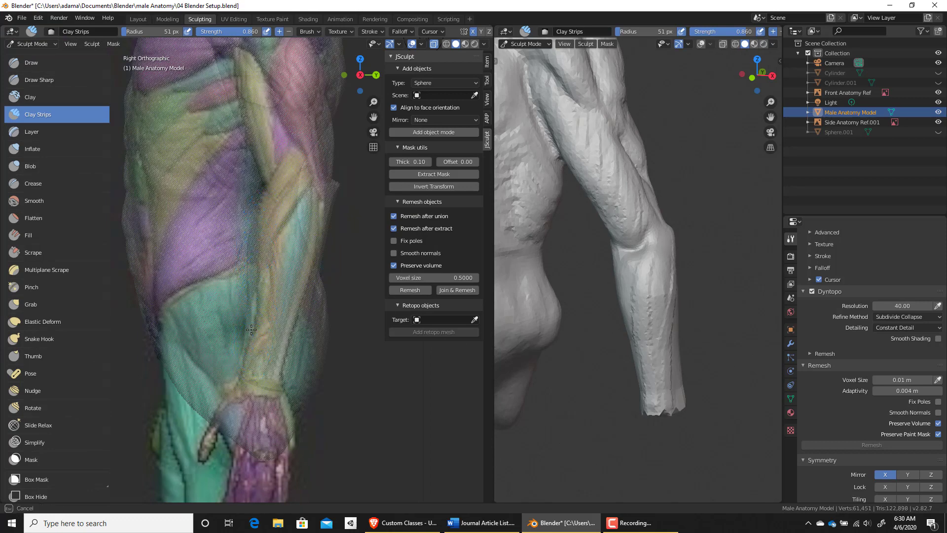
middle_drag(605, 190, 647, 290)
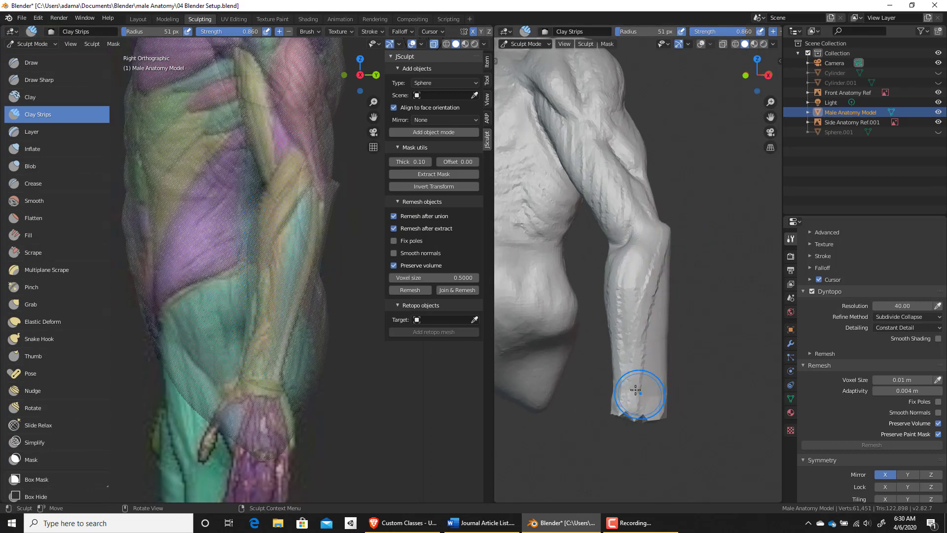
drag(635, 390, 631, 385)
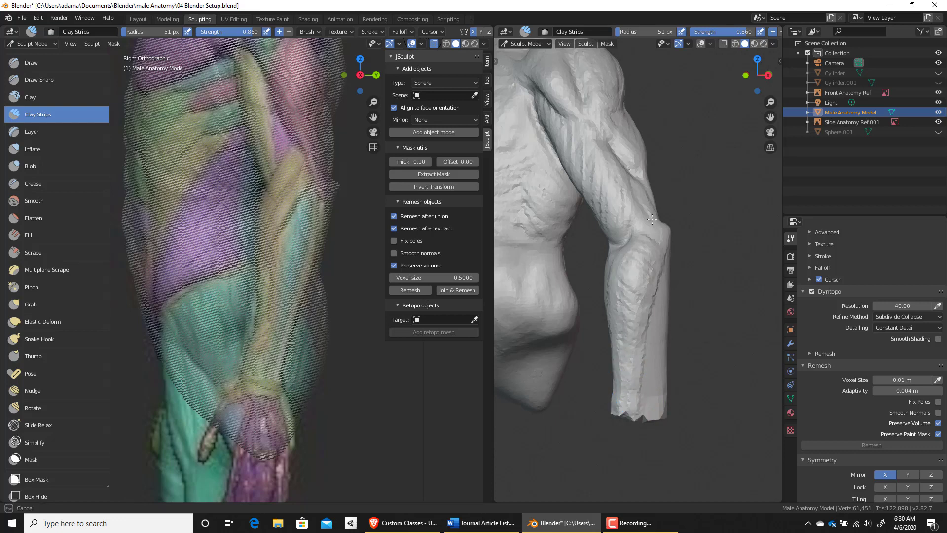
Apply Clay Strips strokes across the outer elbow join and down the length of the forearm
middle_drag(652, 217, 634, 256)
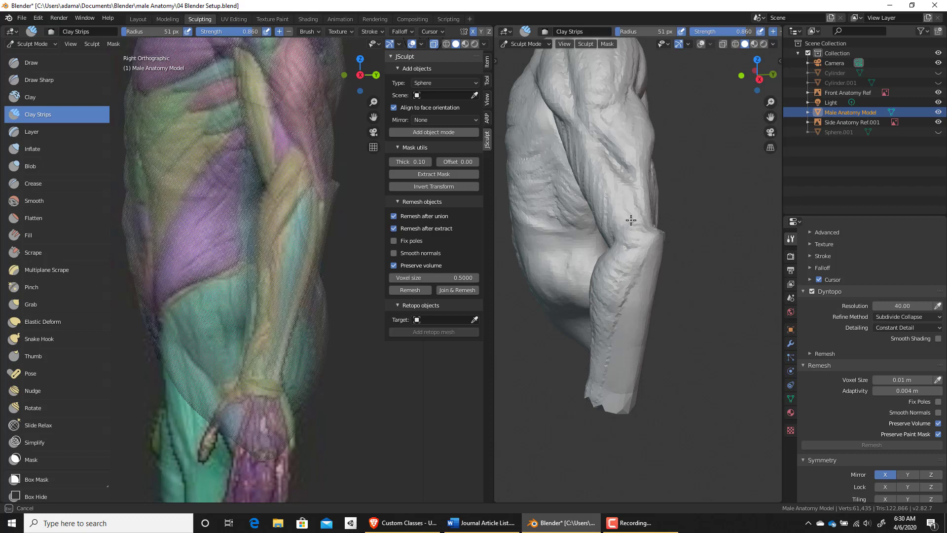
drag(627, 195, 635, 252)
middle_drag(619, 226, 633, 223)
mouse_move(631, 205)
mouse_down()
mouse_move(608, 293)
mouse_move(604, 384)
mouse_up()
Set the Clay Strips radius to 25 px and smooth the rough strokes along the outer forearm
key(f)
click(622, 316)
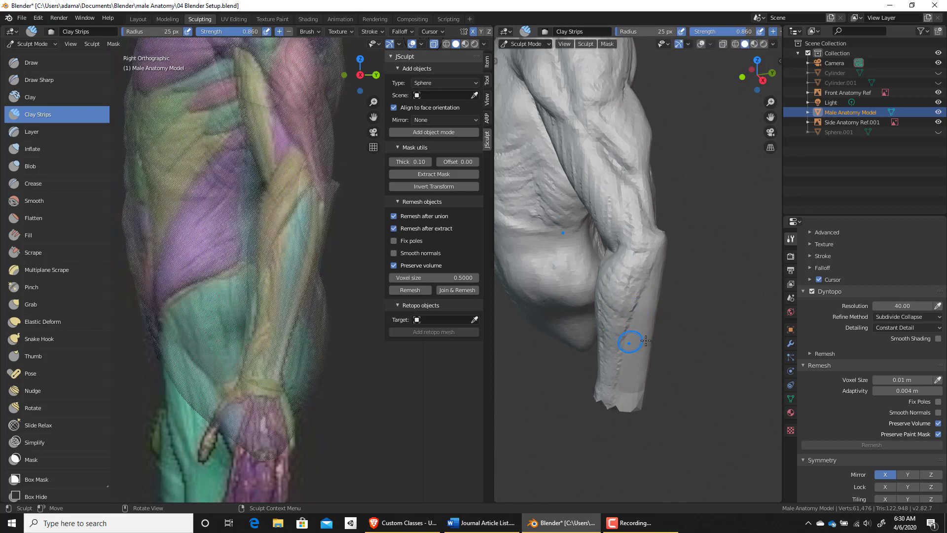
middle_drag(624, 330, 612, 358)
mouse_move(615, 377)
shift+mouse_down()
mouse_move(617, 385)
mouse_move(612, 316)
mouse_move(628, 272)
mouse_move(634, 279)
shift+mouse_up()
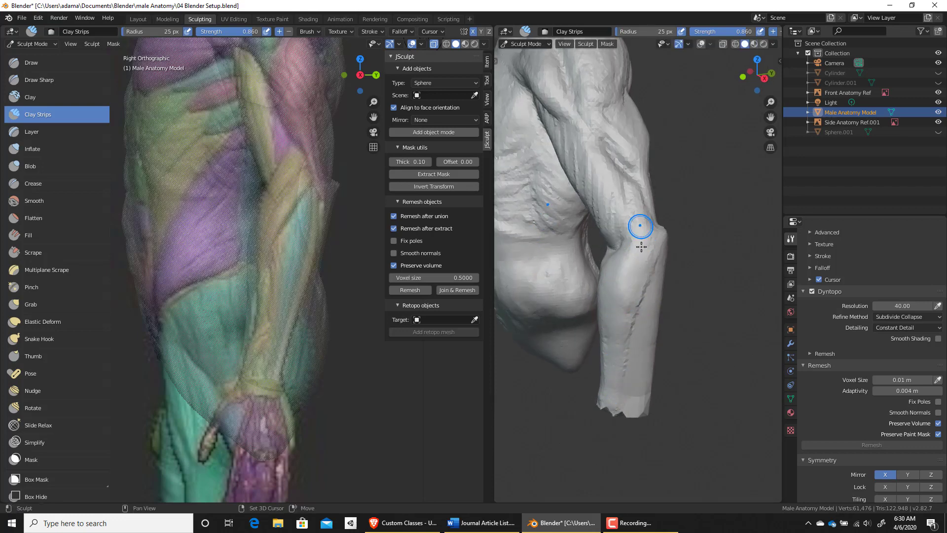
Switch to the Draw brush with the arm framed from the front and set its radius to 10 px
mouse_move(637, 249)
middle_down()
mouse_move(698, 262)
mouse_move(709, 454)
middle_up()
middle_drag(700, 277, 657, 267)
scroll(657, 267, up, 4)
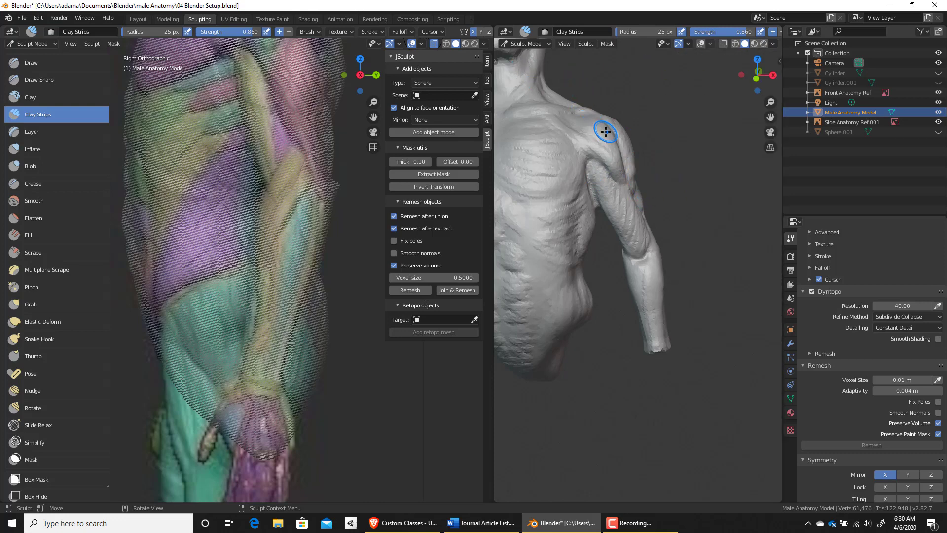
key(shift+space)
click(528, 64)
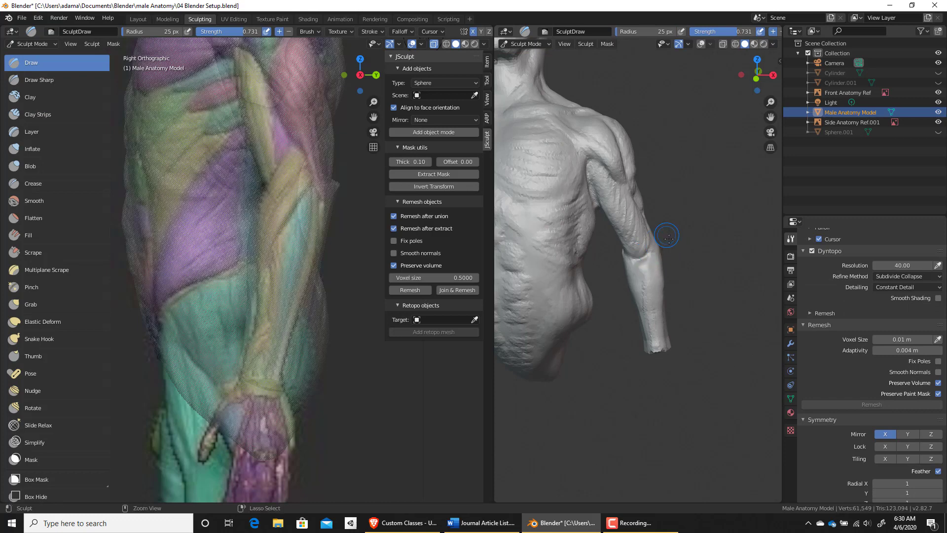
key(f)
click(648, 252)
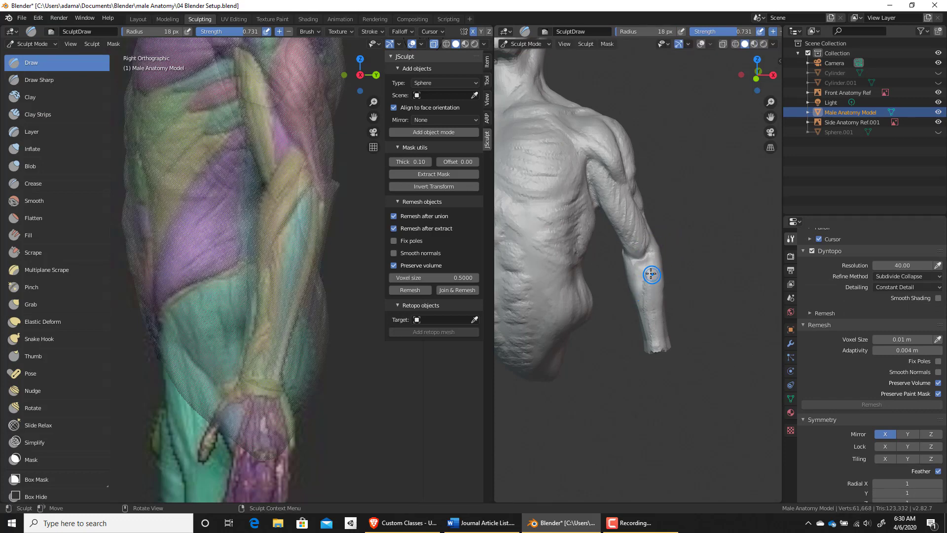
key(f)
click(648, 273)
Draw muscle lines down the front of the forearm from the elbow to the wrist and add a stroke near the elbow
drag(647, 254, 643, 296)
drag(642, 288, 646, 308)
drag(645, 302, 649, 345)
middle_drag(647, 317, 518, 321)
mouse_move(617, 276)
mouse_down()
mouse_move(625, 284)
mouse_move(630, 246)
mouse_up()
Switch to Clay Strips with a 28 px radius and fill the seam at the back of the elbow
mouse_move(629, 245)
middle_down()
mouse_move(641, 212)
mouse_move(625, 249)
mouse_move(617, 235)
mouse_move(643, 227)
middle_up()
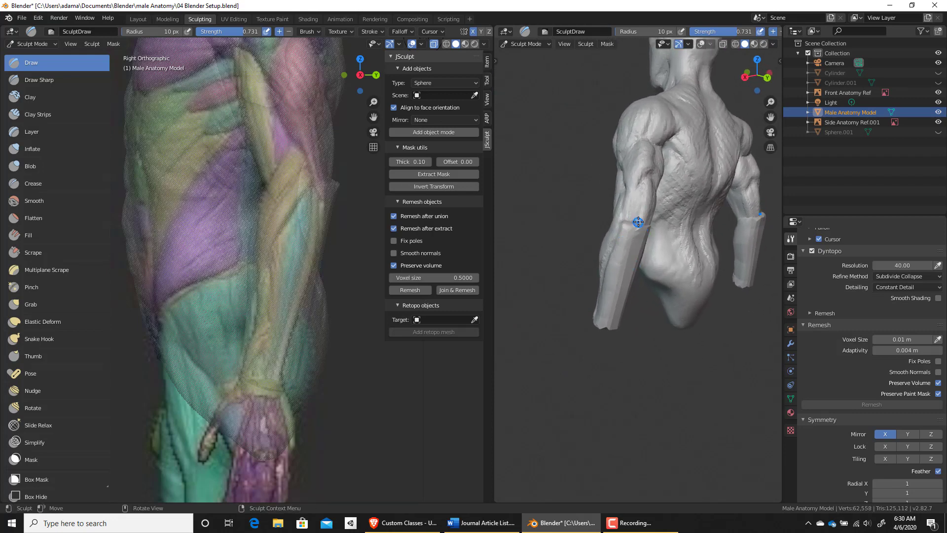
key(c)
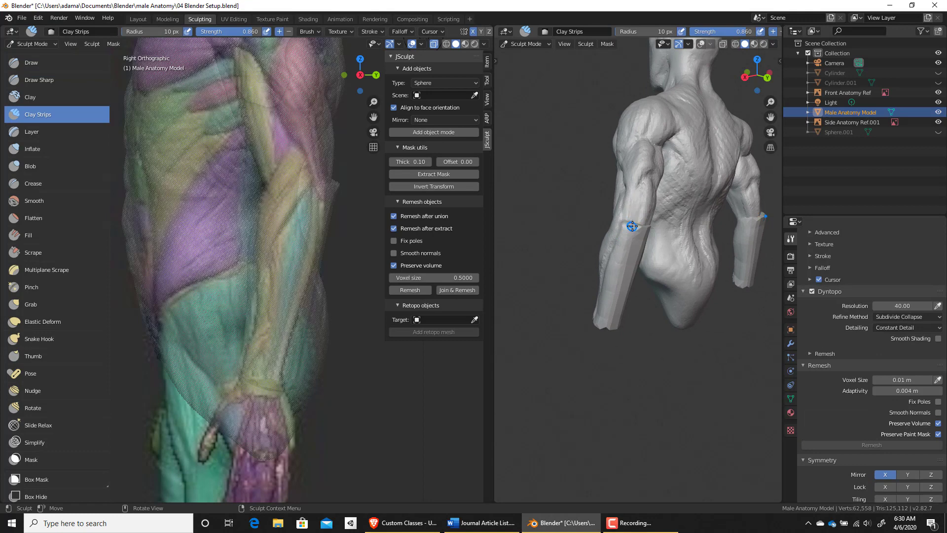
key(f)
middle_drag(648, 206, 626, 211)
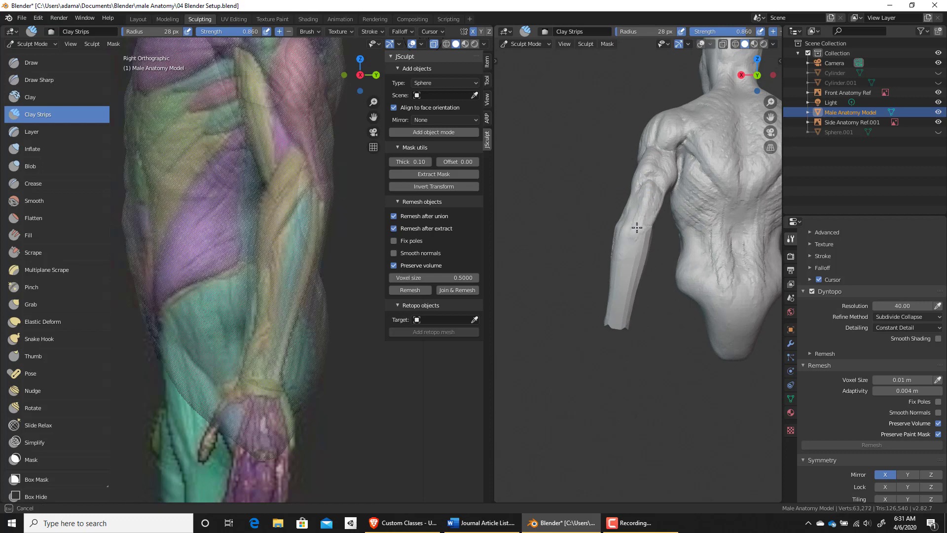
mouse_move(651, 193)
middle_down()
mouse_move(656, 250)
mouse_move(631, 229)
mouse_move(598, 241)
middle_up()
drag(640, 213, 645, 194)
Add Clay Strips strokes at the wrist end and near the elbow on the outer side of the forearm
middle_drag(640, 194, 730, 202)
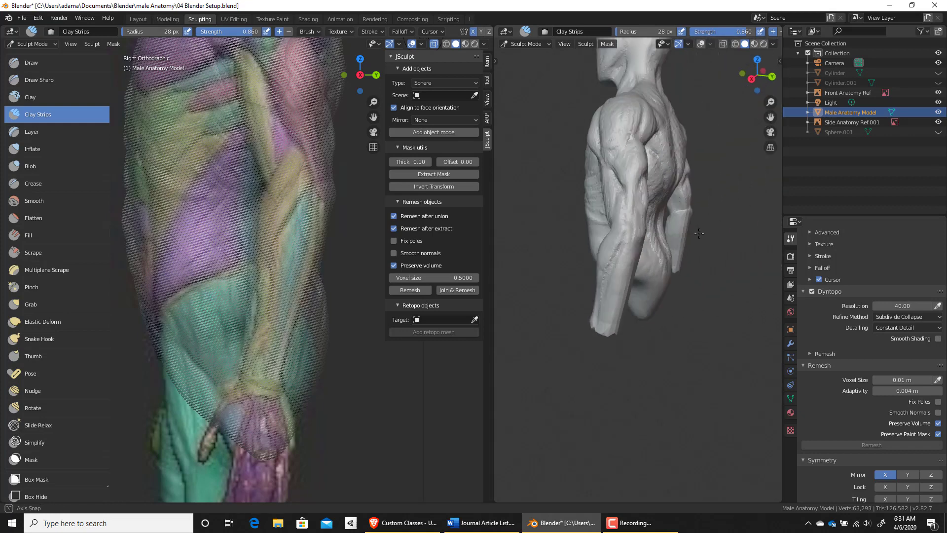
ctrl+middle_drag(630, 286, 617, 324)
drag(617, 323, 608, 324)
drag(625, 229, 631, 223)
Build up clay on the torso-facing side of the forearm just below the elbow crease
mouse_move(638, 215)
middle_down()
mouse_move(705, 234)
mouse_move(682, 247)
mouse_move(661, 313)
mouse_move(560, 314)
mouse_move(607, 268)
mouse_move(640, 283)
mouse_move(629, 242)
mouse_move(655, 228)
mouse_move(668, 202)
middle_up()
scroll(640, 284, up, 3)
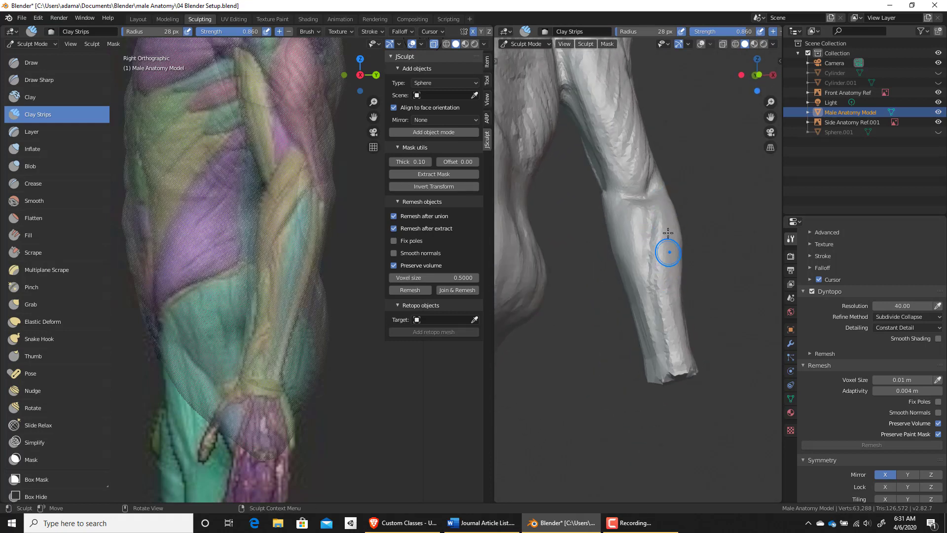
mouse_move(615, 220)
middle_down()
mouse_move(631, 224)
mouse_move(627, 197)
mouse_move(633, 202)
middle_up()
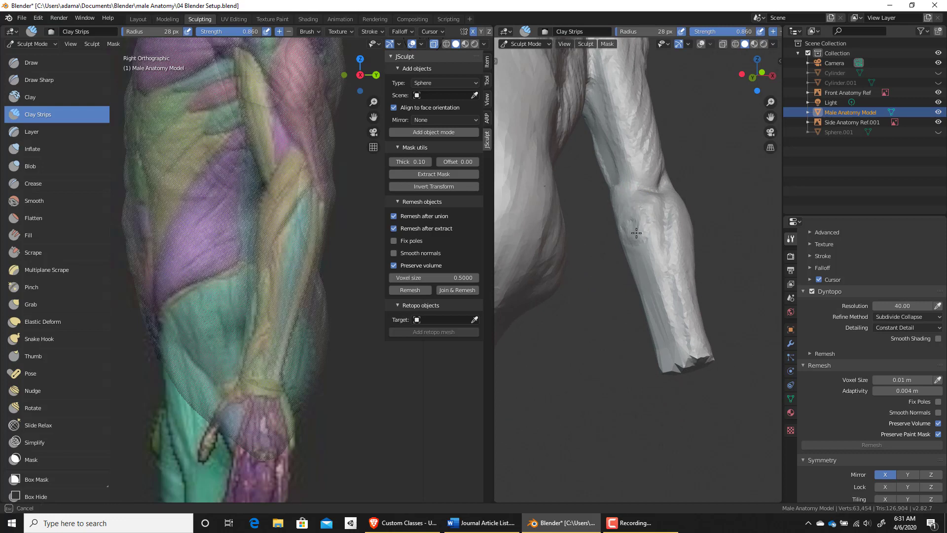
middle_drag(627, 225, 626, 197)
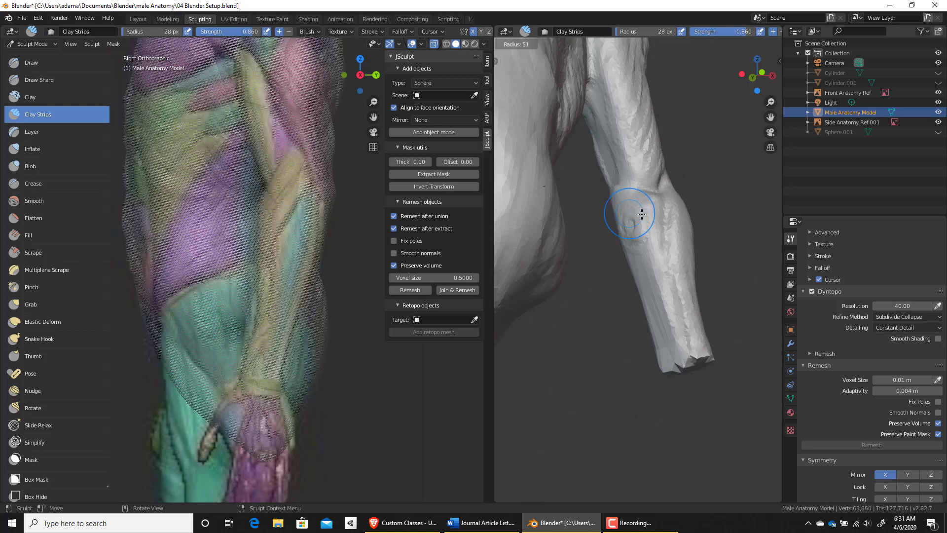
Set the Clay Strips radius to 49 px and fill out the torso-facing side of the forearm toward the wrist
key(f)
click(647, 300)
drag(639, 230, 669, 339)
drag(665, 305, 666, 324)
drag(642, 245, 657, 350)
drag(637, 263, 645, 304)
Round out the torso-facing side of the elbow and add clay down the outer edge of the forearm
mouse_move(645, 303)
middle_down()
mouse_move(661, 243)
mouse_move(613, 243)
mouse_move(631, 252)
mouse_move(614, 244)
middle_up()
drag(630, 261, 616, 252)
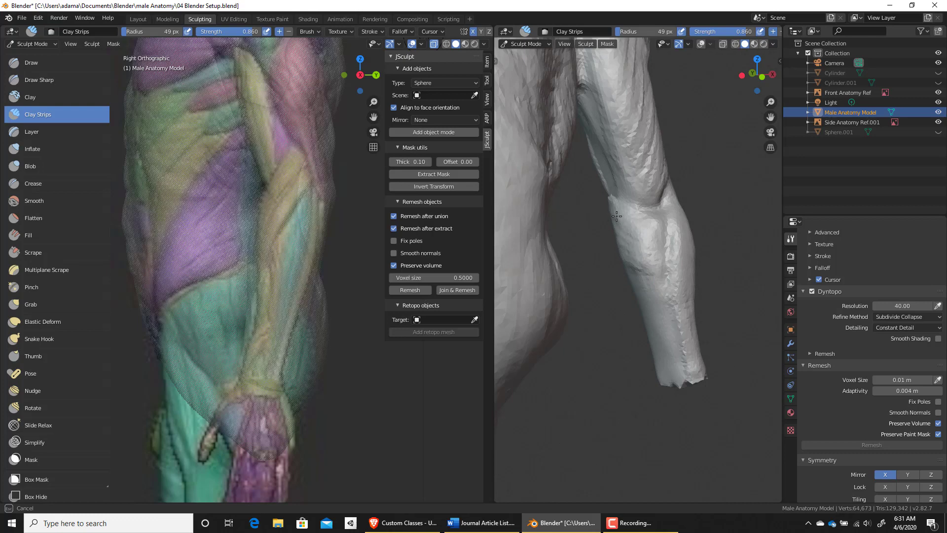
drag(635, 254, 656, 211)
mouse_move(656, 212)
middle_down()
mouse_move(546, 237)
mouse_move(623, 249)
mouse_move(599, 225)
middle_up()
drag(599, 225, 595, 296)
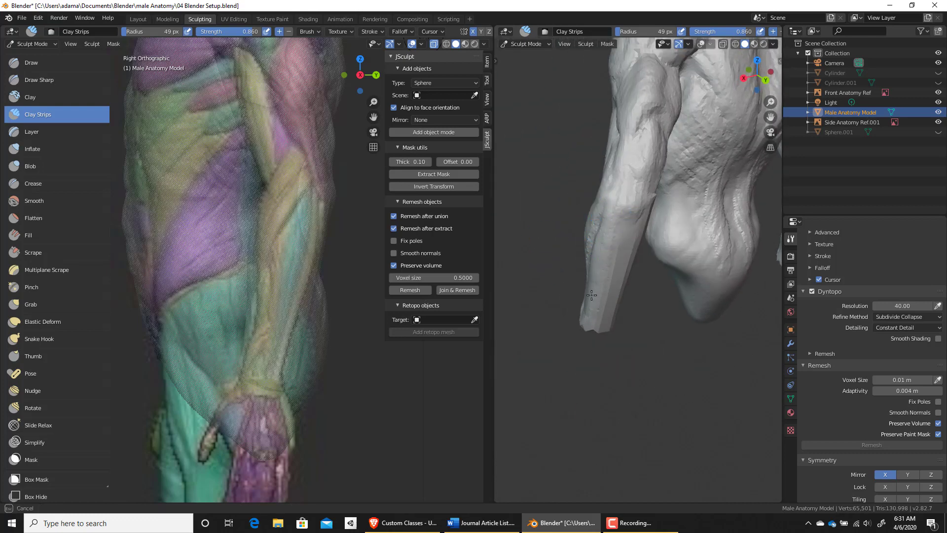
middle_drag(613, 262, 599, 234)
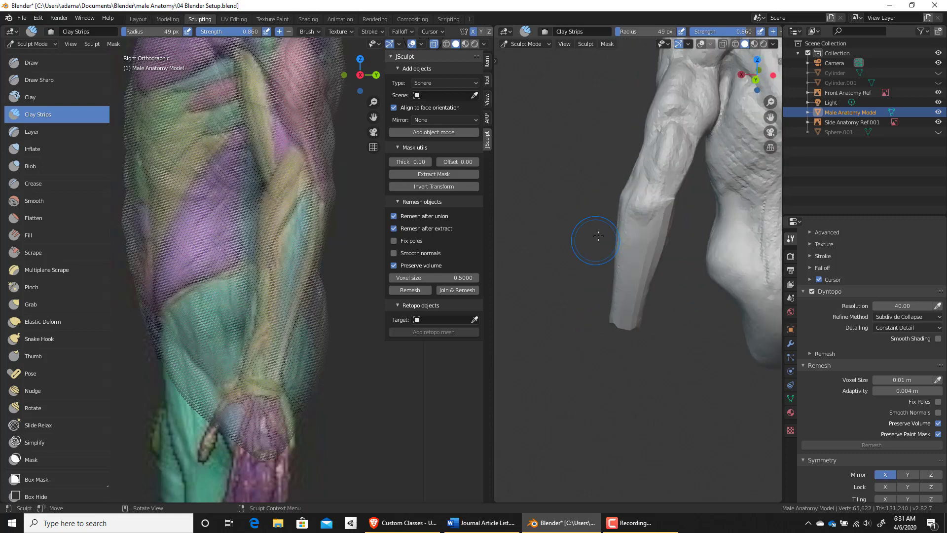
Set the Clay Strips radius to 36 px and layer strokes along the outer forearm below the elbow
key(f)
click(641, 245)
middle_drag(674, 235, 624, 229)
ctrl+middle_drag(669, 281, 675, 247)
mouse_move(675, 247)
mouse_down()
mouse_move(674, 262)
mouse_move(676, 185)
mouse_up()
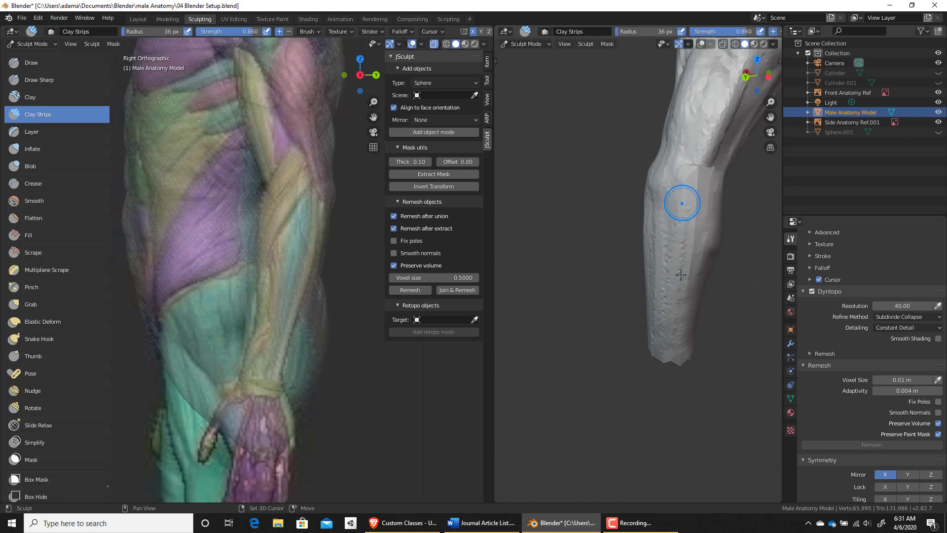
Smooth the elbow join and refine the forearm surface down to the wrist end
key(f)
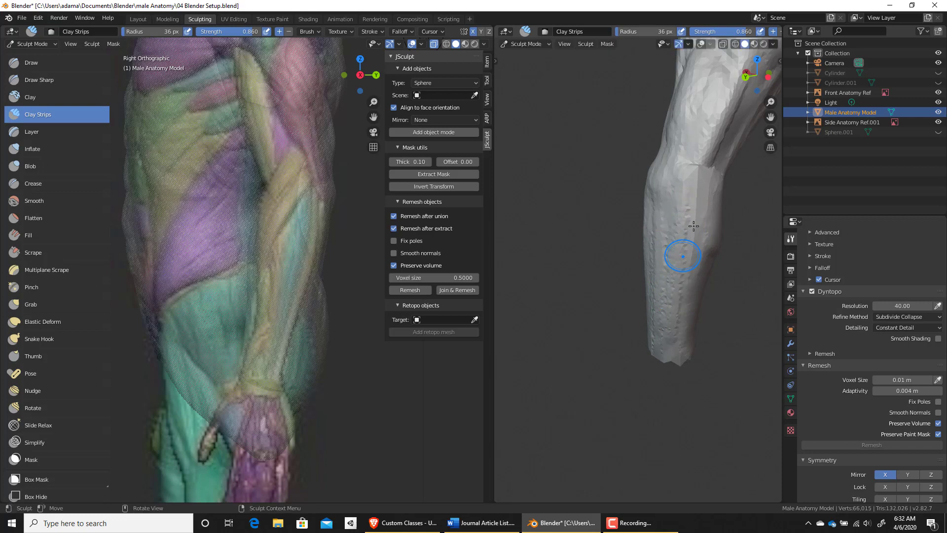
middle_drag(693, 226, 699, 220)
mouse_move(687, 169)
shift+mouse_down()
mouse_move(698, 190)
mouse_move(704, 138)
mouse_move(701, 220)
shift+mouse_up()
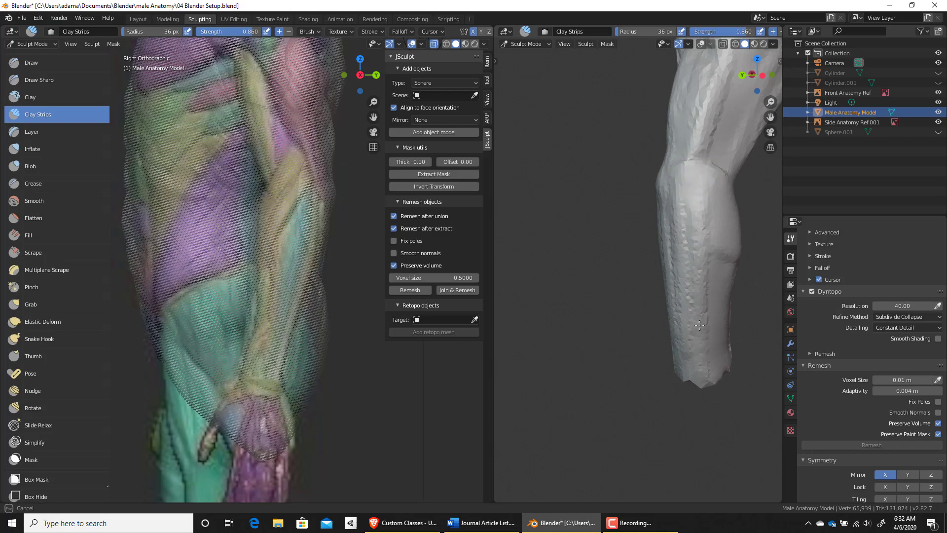
middle_drag(703, 315, 692, 210)
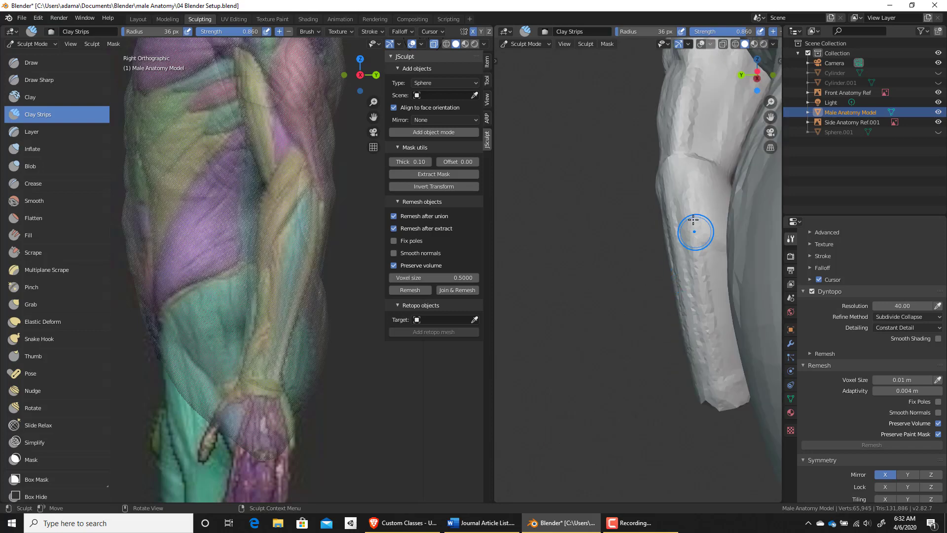
Frame the back-view muscle reference and compare the model's forearms with it from the side and back
middle_drag(649, 312, 740, 292)
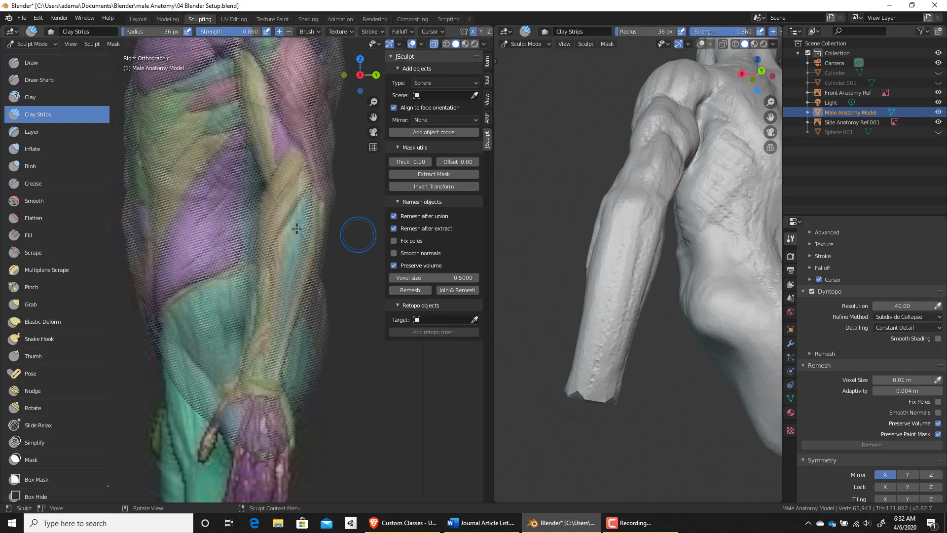
scroll(335, 276, down, 4)
ctrl+middle_drag(309, 321, 304, 301)
shift+middle_drag(298, 267, 119, 243)
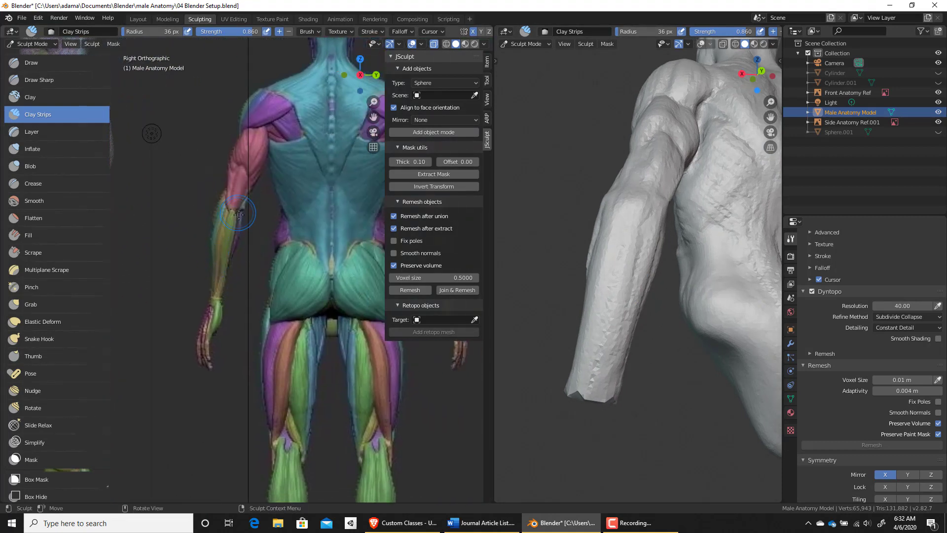
shift+middle_drag(252, 260, 161, 275)
middle_drag(630, 161, 685, 216)
scroll(656, 325, down, 8)
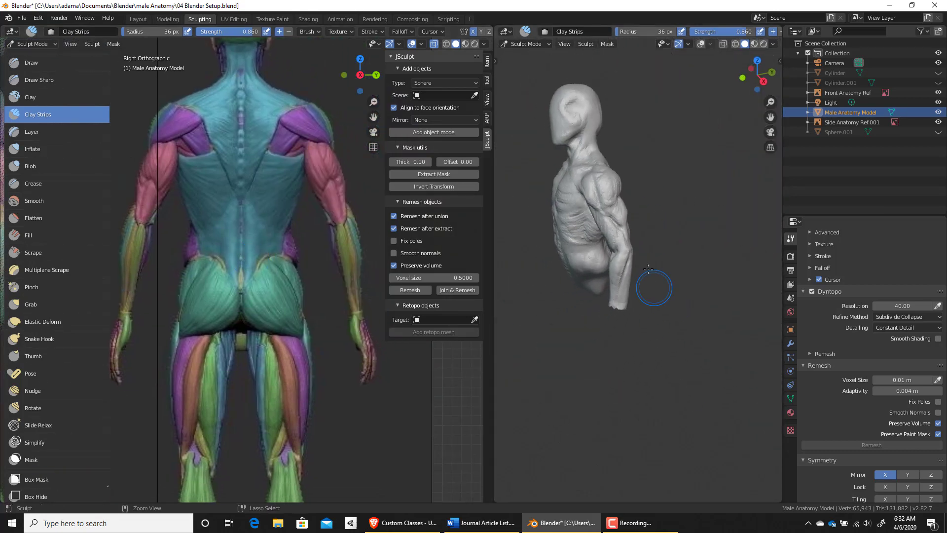
middle_drag(576, 259, 644, 271)
scroll(671, 228, down, 4)
middle_drag(703, 264, 594, 214)
scroll(594, 214, up, 3)
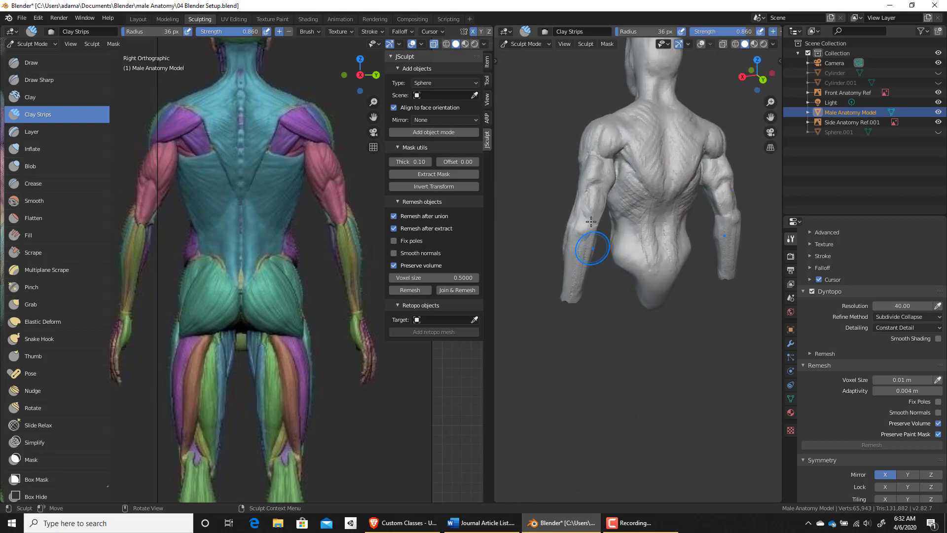
Set the sculpting brush radius to 21 px for detail work around the back of the elbow
scroll(595, 217, up, 2)
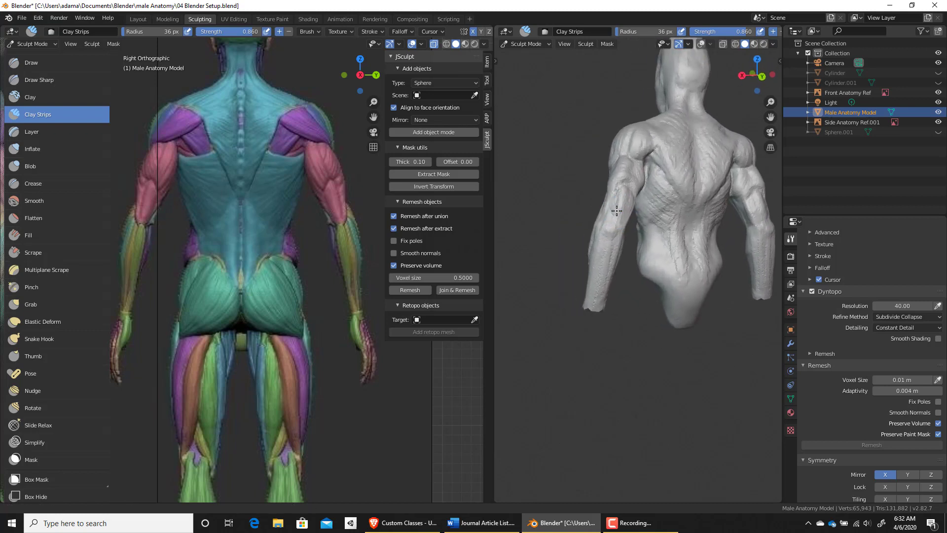
scroll(613, 207, down, 2)
scroll(608, 228, up, 2)
key(f)
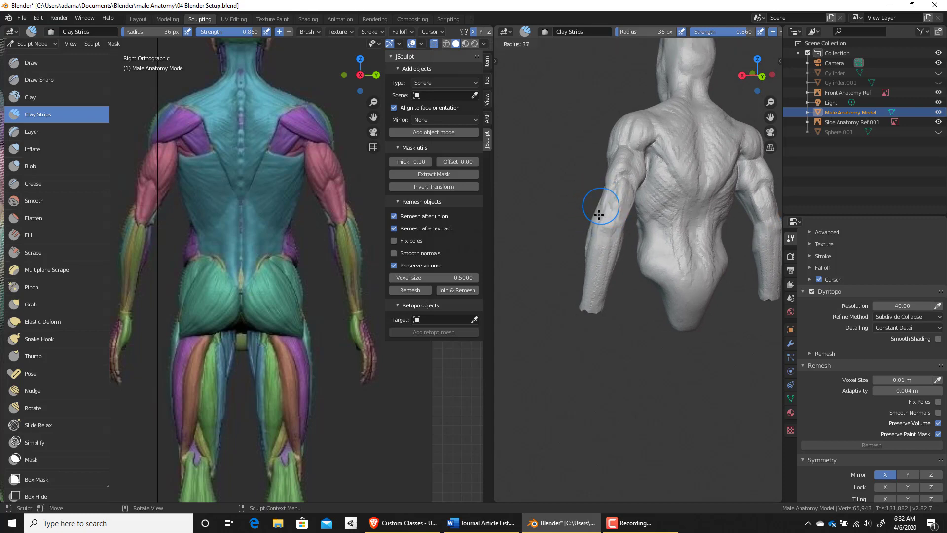
click(606, 211)
scroll(614, 241, up, 3)
key(f)
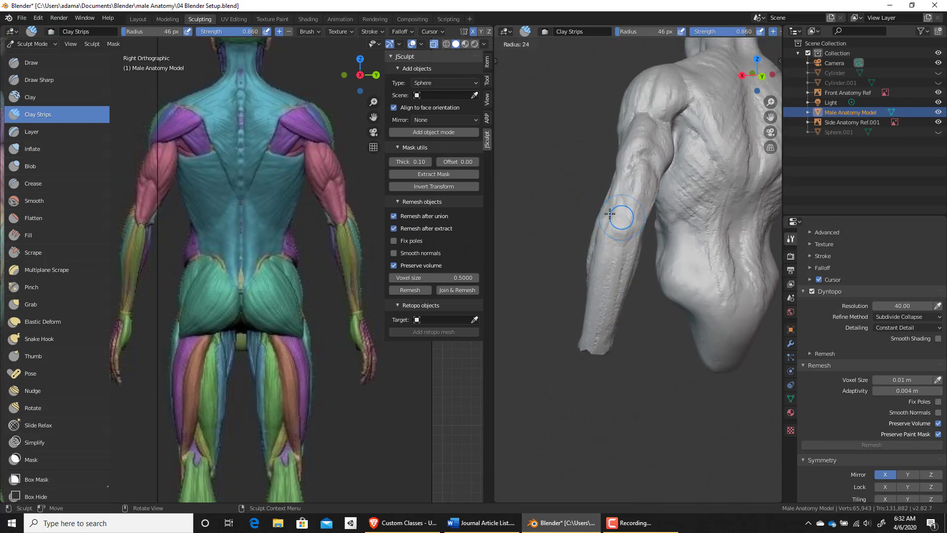
click(609, 213)
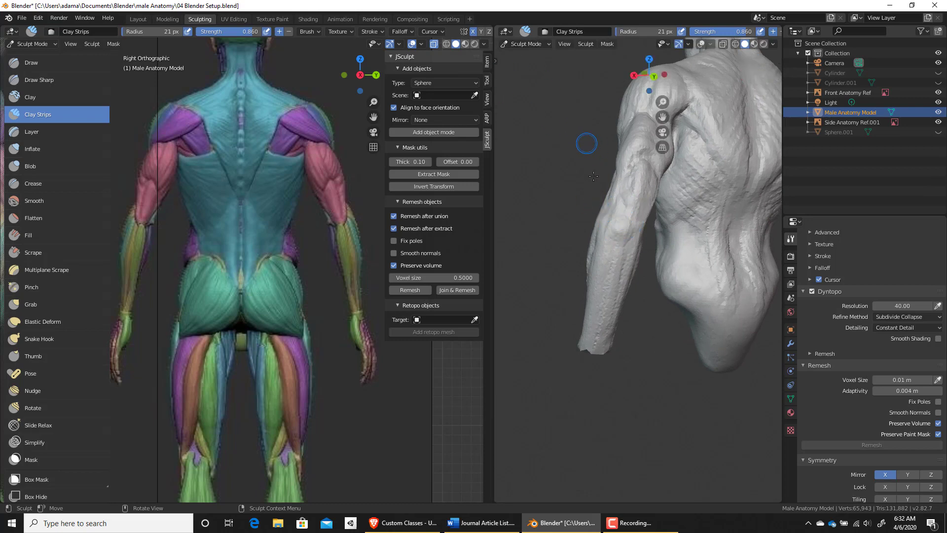
Switch to the Draw brush and carve a short inverted stroke into the back of the elbow
key(n)
key(n)
key(t)
click(526, 64)
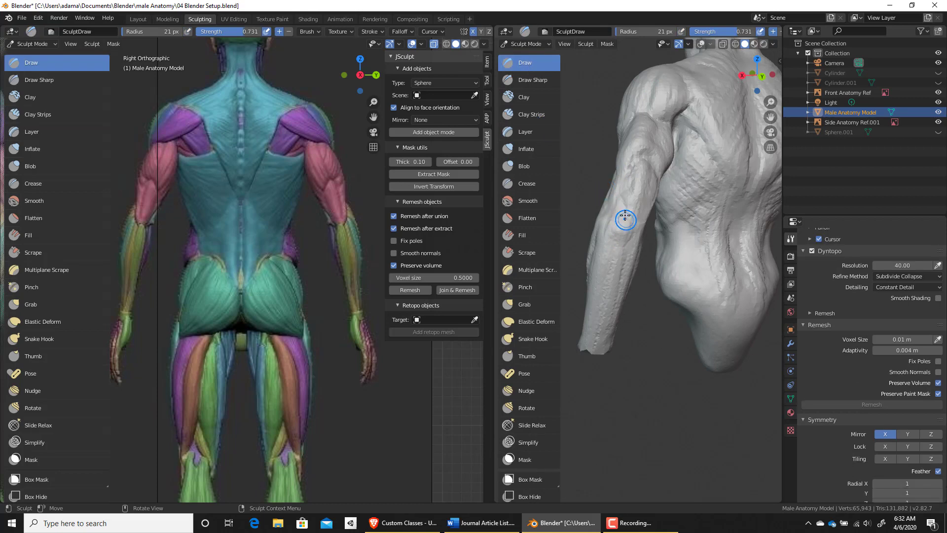
ctrl+drag(613, 217, 628, 223)
Set the Draw radius to 14 px and carve a groove from the elbow down the back of the forearm
middle_drag(628, 223, 610, 217)
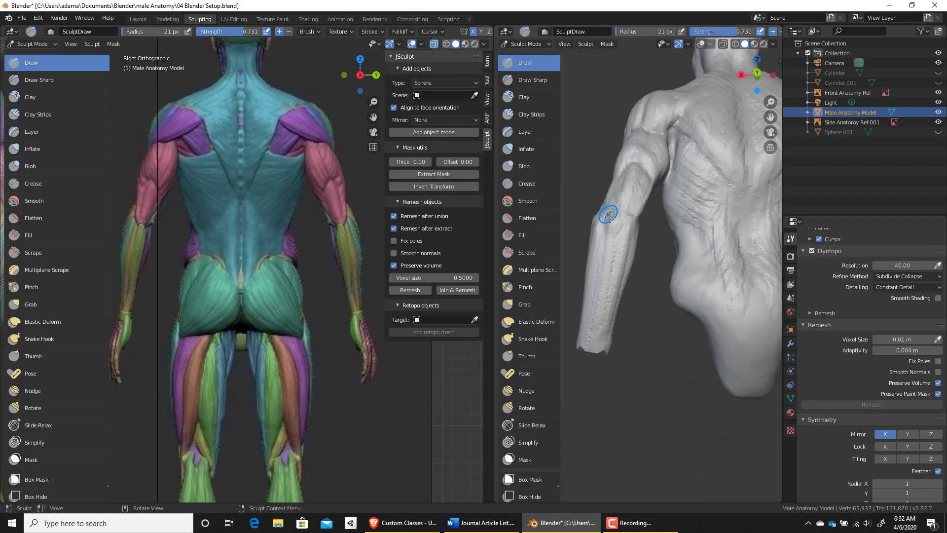
key(f)
click(620, 224)
mouse_move(626, 213)
ctrl+mouse_down()
mouse_move(625, 241)
mouse_move(602, 223)
mouse_move(624, 262)
ctrl+mouse_up()
middle_drag(629, 250, 613, 321)
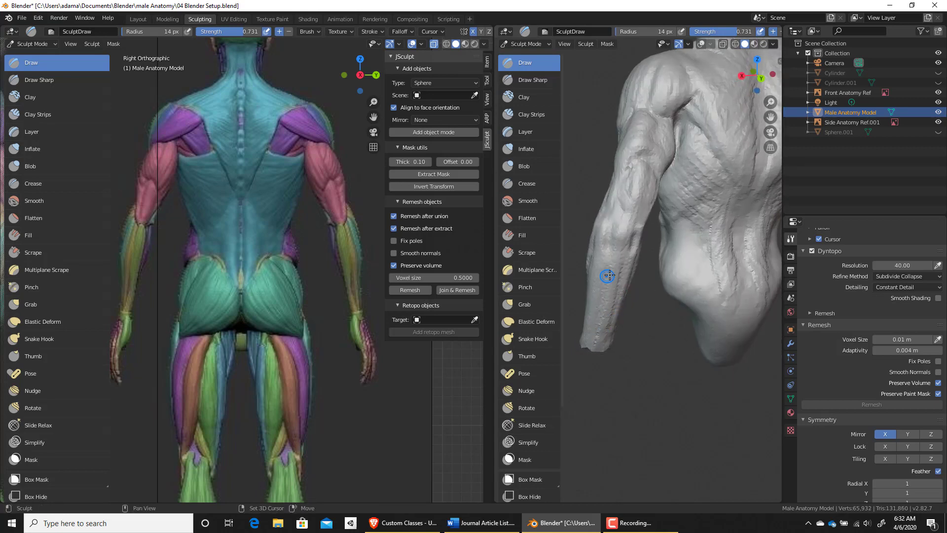
Hide the brush list beside the model and examine the arms and torso from the front and three-quarter views
mouse_move(622, 262)
middle_down()
mouse_move(696, 258)
mouse_move(674, 260)
mouse_move(691, 250)
mouse_move(680, 295)
mouse_move(670, 249)
middle_up()
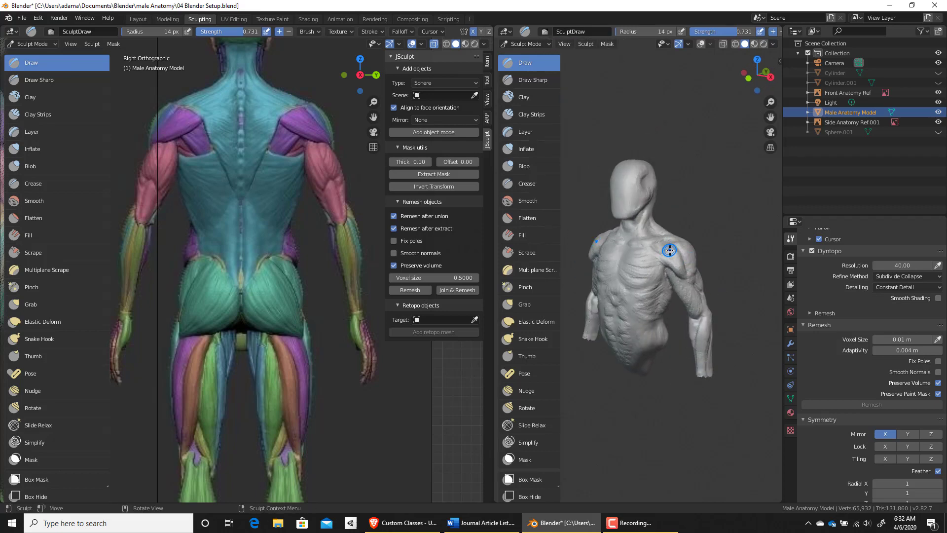
key(t)
middle_drag(617, 182, 659, 173)
shift+middle_drag(654, 262, 625, 226)
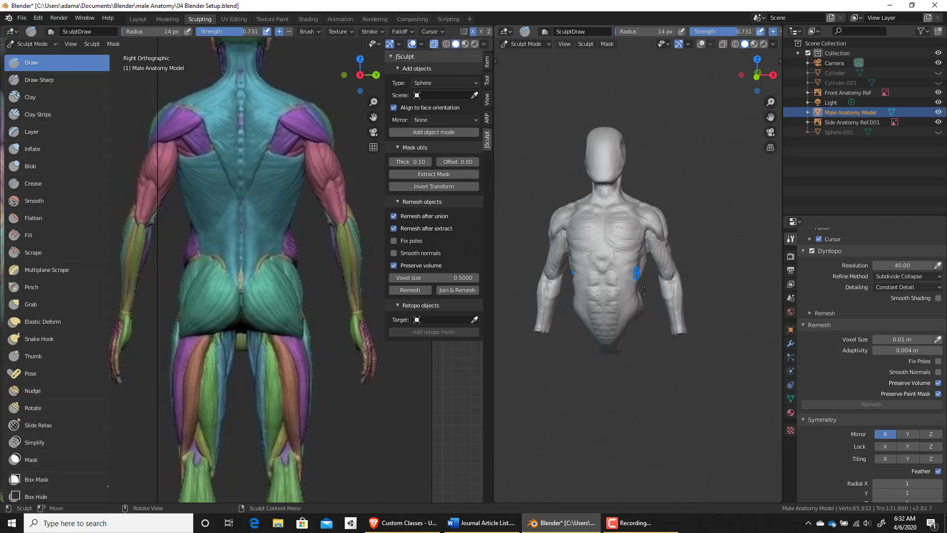
mouse_move(646, 294)
middle_down()
mouse_move(656, 289)
mouse_move(641, 287)
middle_up()
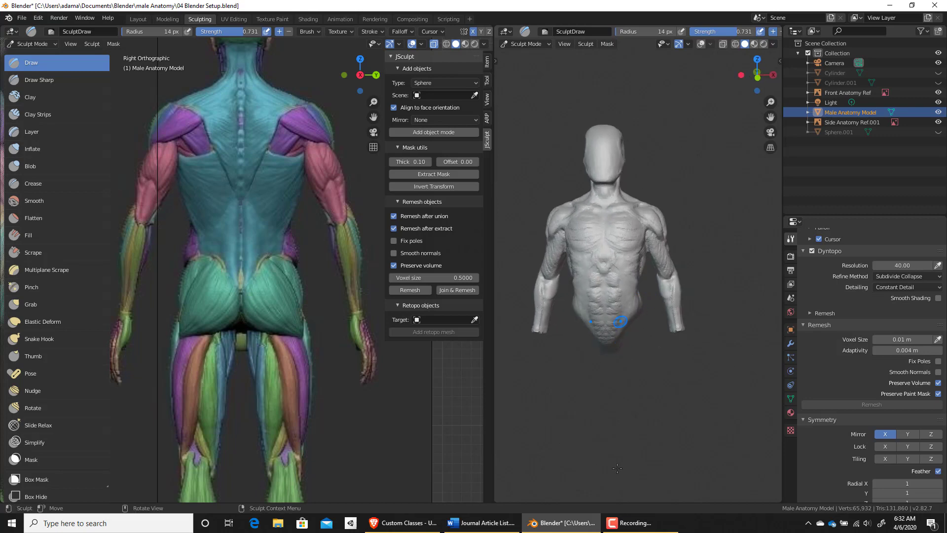
mouse_move(678, 332)
middle_down()
mouse_move(700, 328)
mouse_move(677, 325)
middle_up()
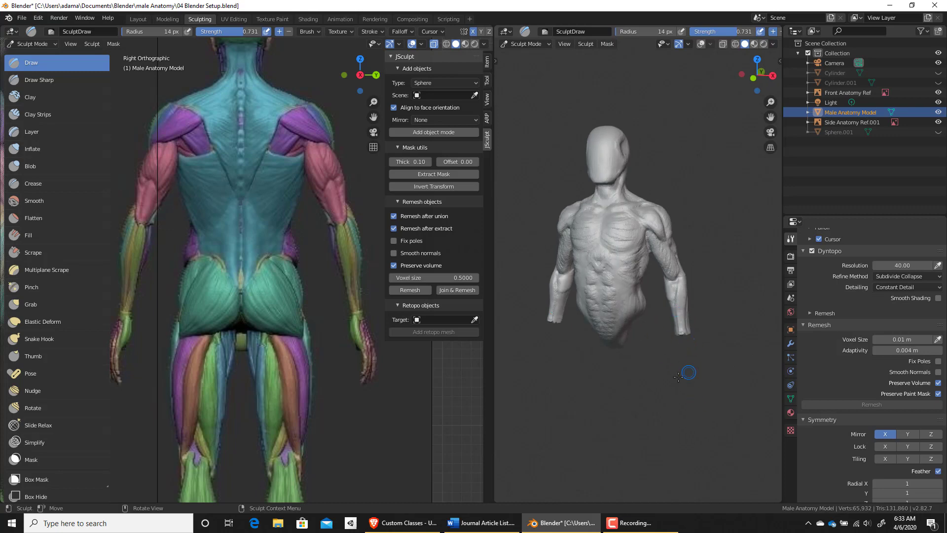